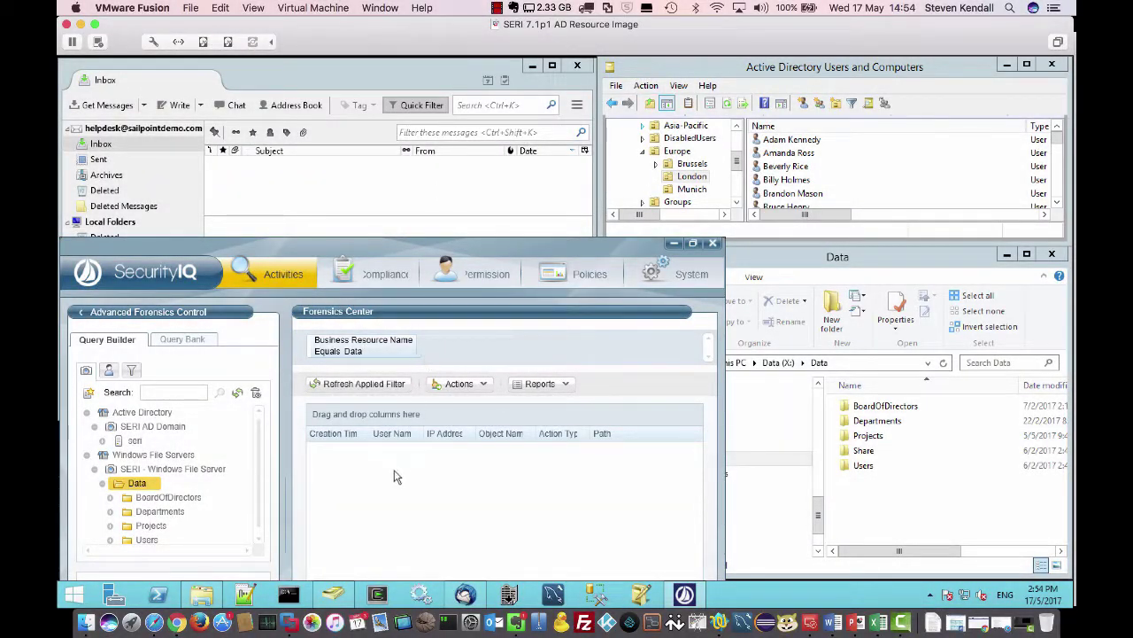
- Rerun the Data share activity query, check Thunderbird for mail, and bring ADUC and X:\Data forward
click(363, 383)
click(352, 76)
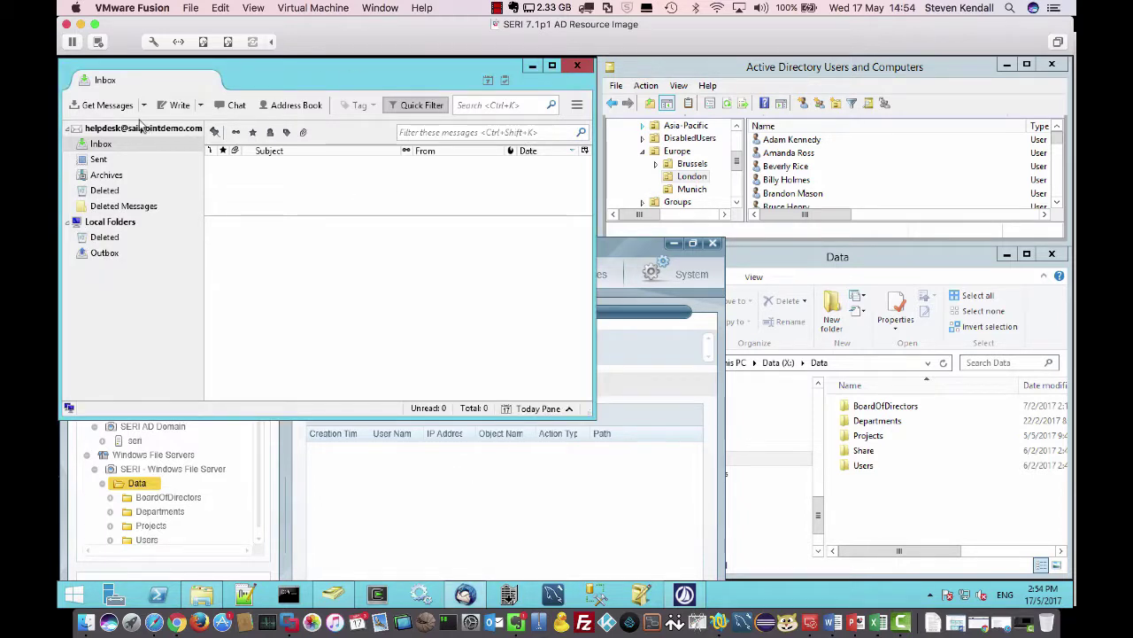
click(88, 106)
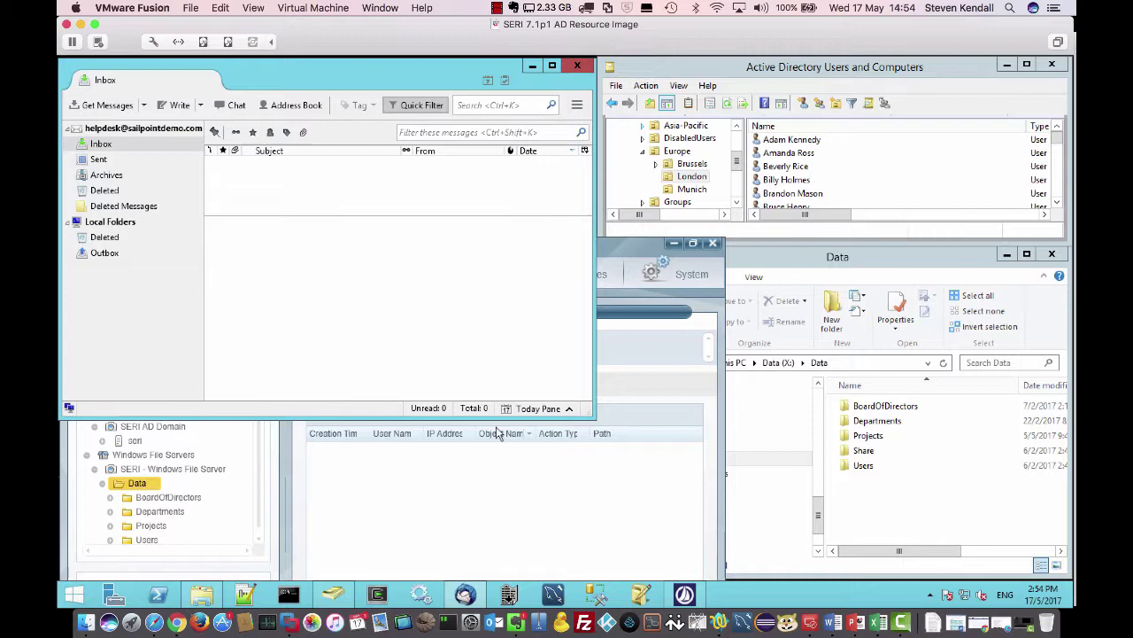
click(529, 543)
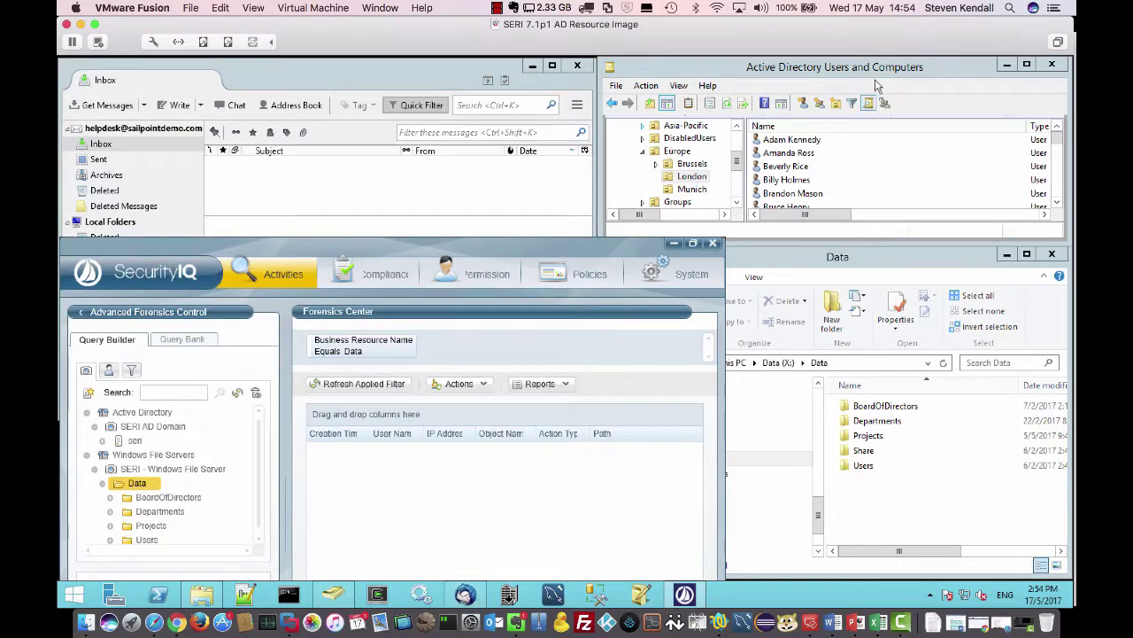
click(935, 65)
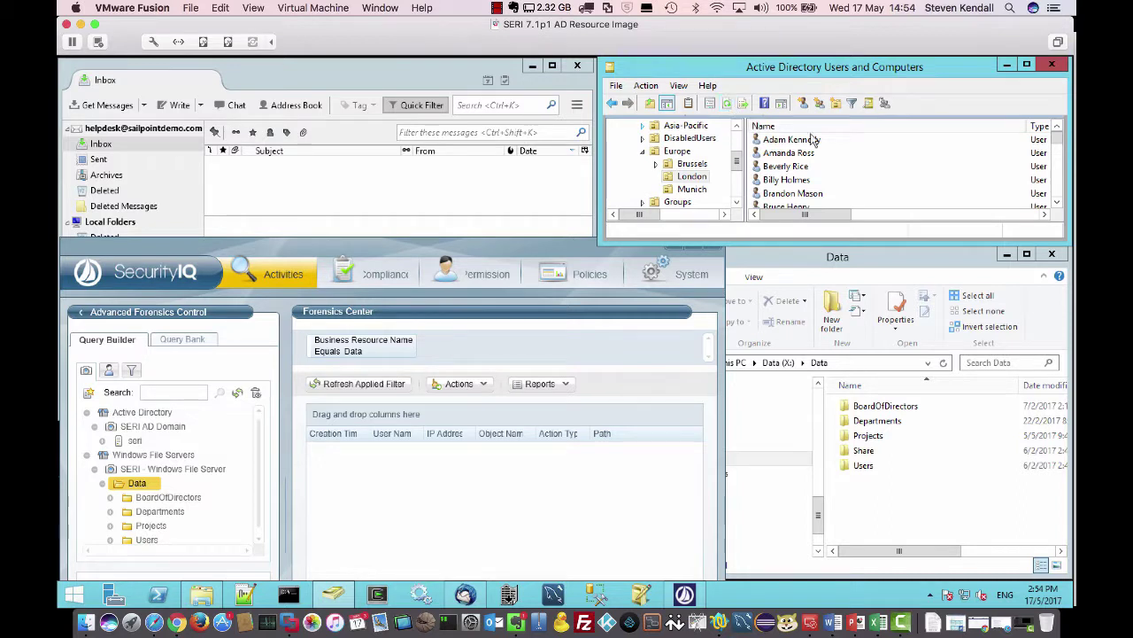
click(896, 496)
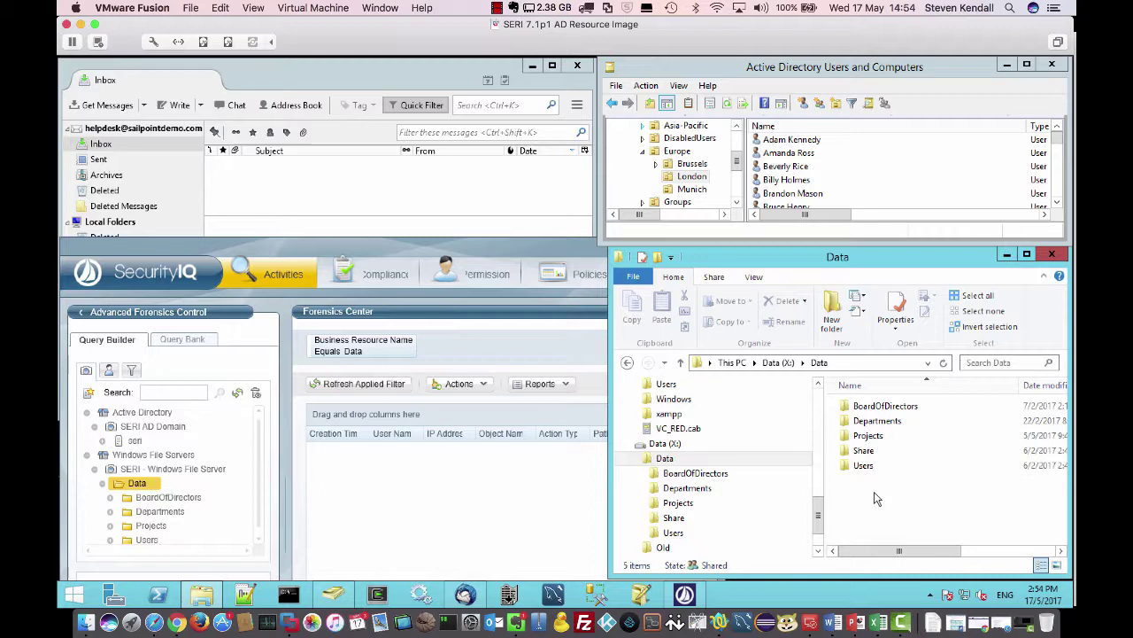
- Launch the WannaCry Ransomware shortcut on the remote server desktop
click(809, 622)
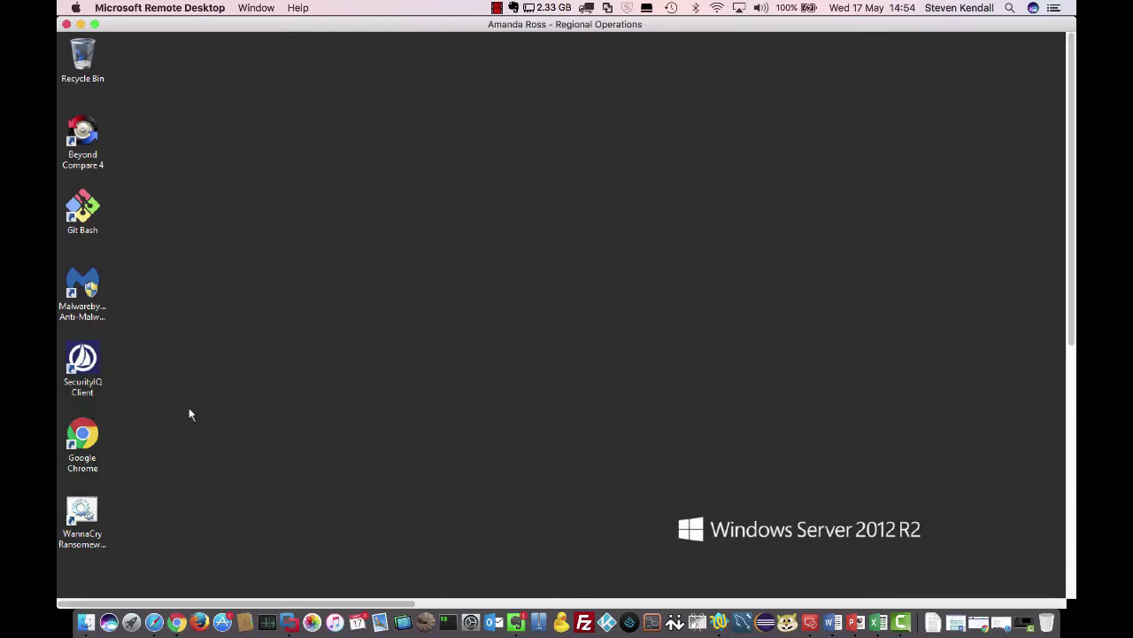
double_click(95, 510)
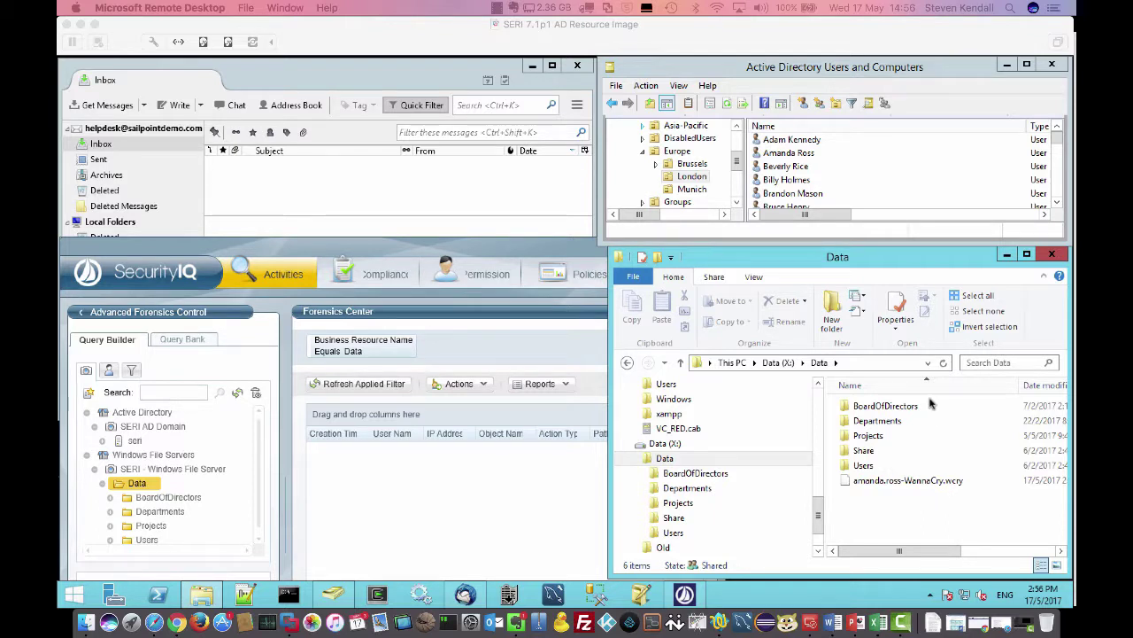
- Open the user's account properties in the London OU, confirm 'Disabled by SIQ (WannaCry Victim)', and cancel
click(816, 71)
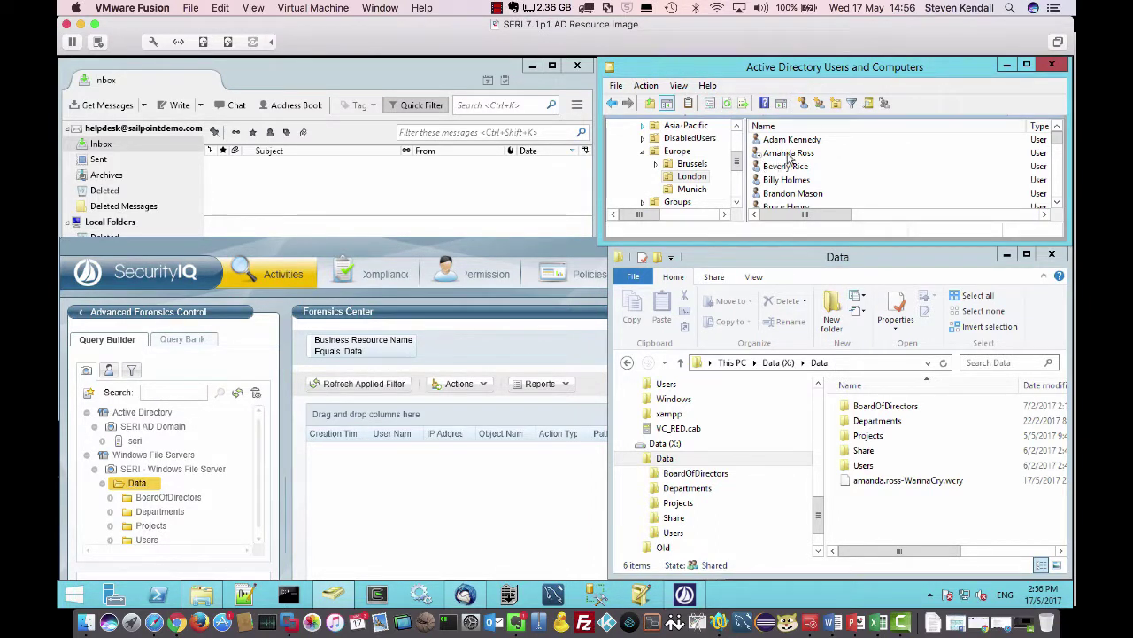
double_click(788, 154)
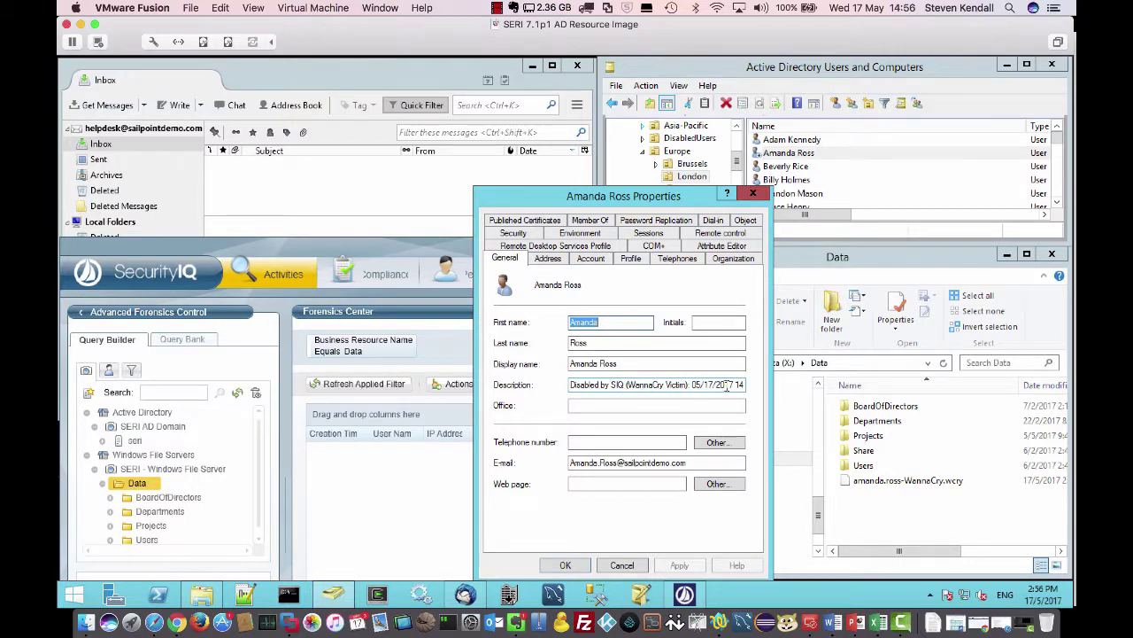
click(623, 566)
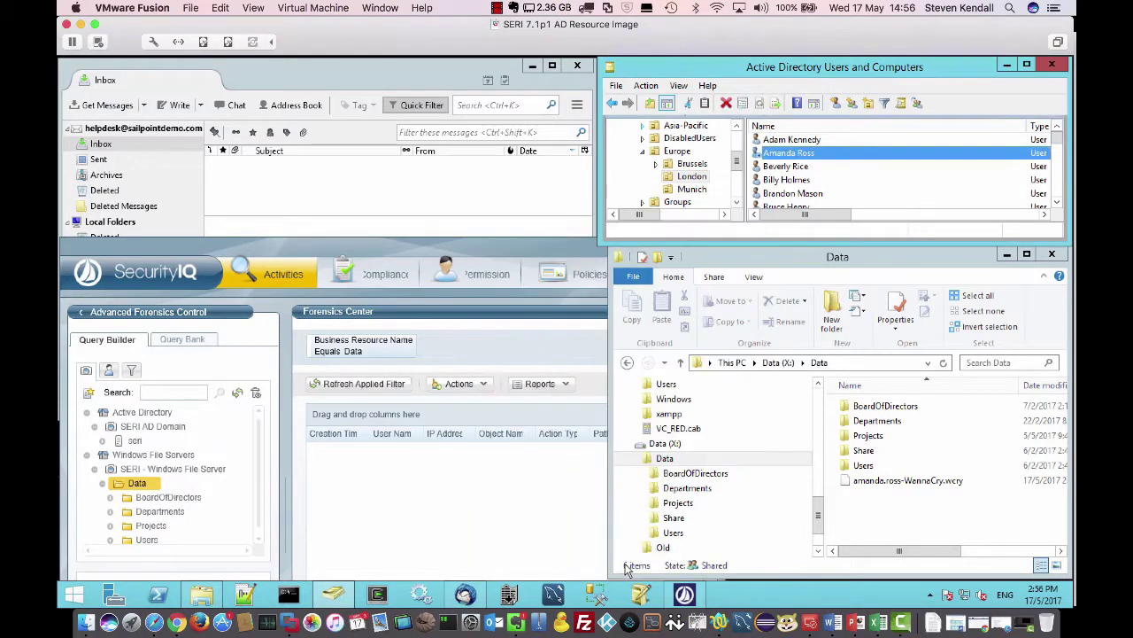
- Refresh the Data share query and open the Activity Details of the .wcry Create File event
click(443, 522)
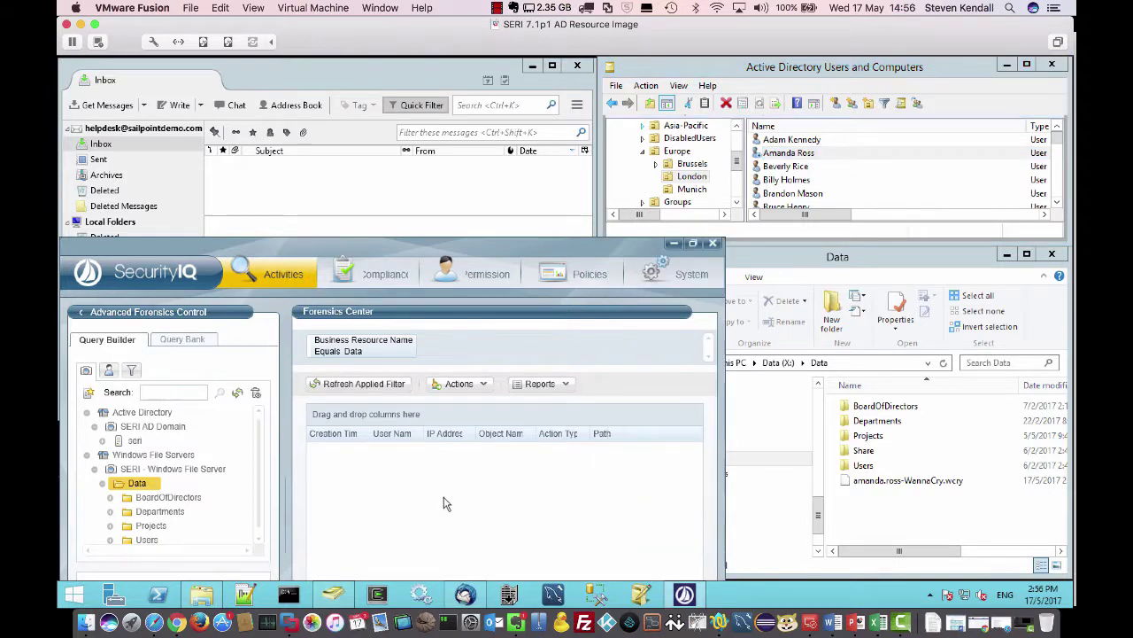
click(361, 388)
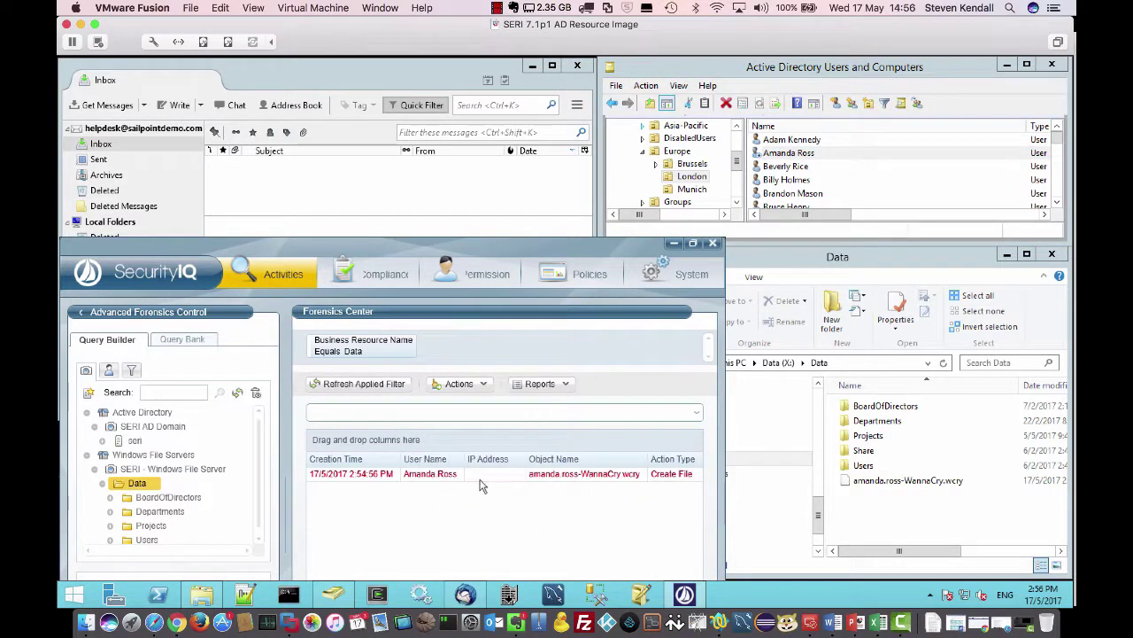
click(456, 477)
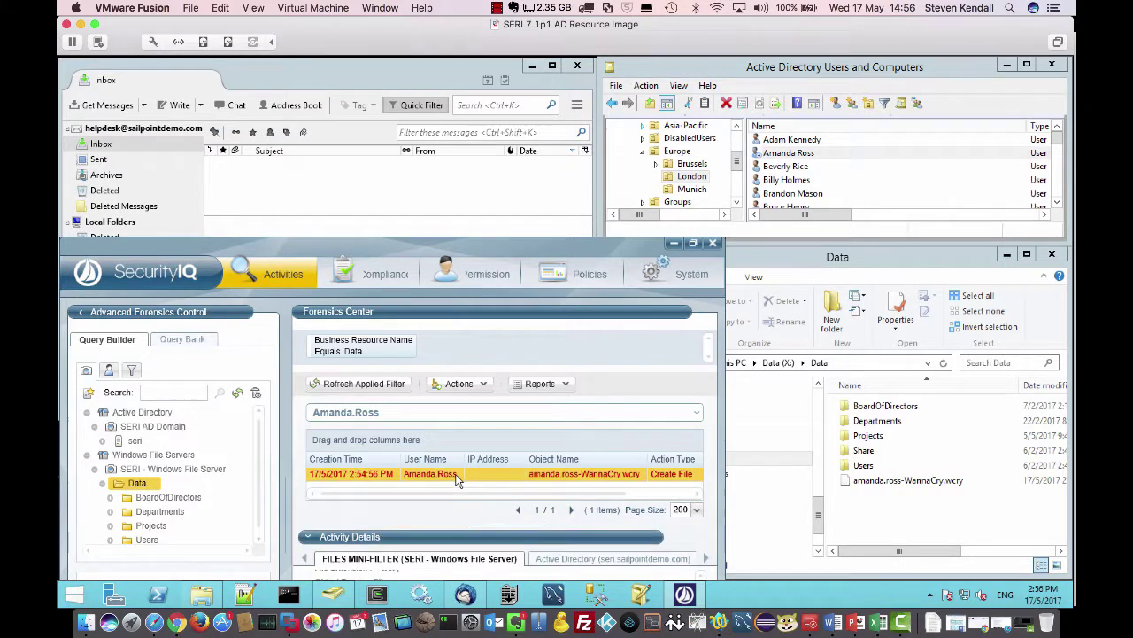
click(692, 243)
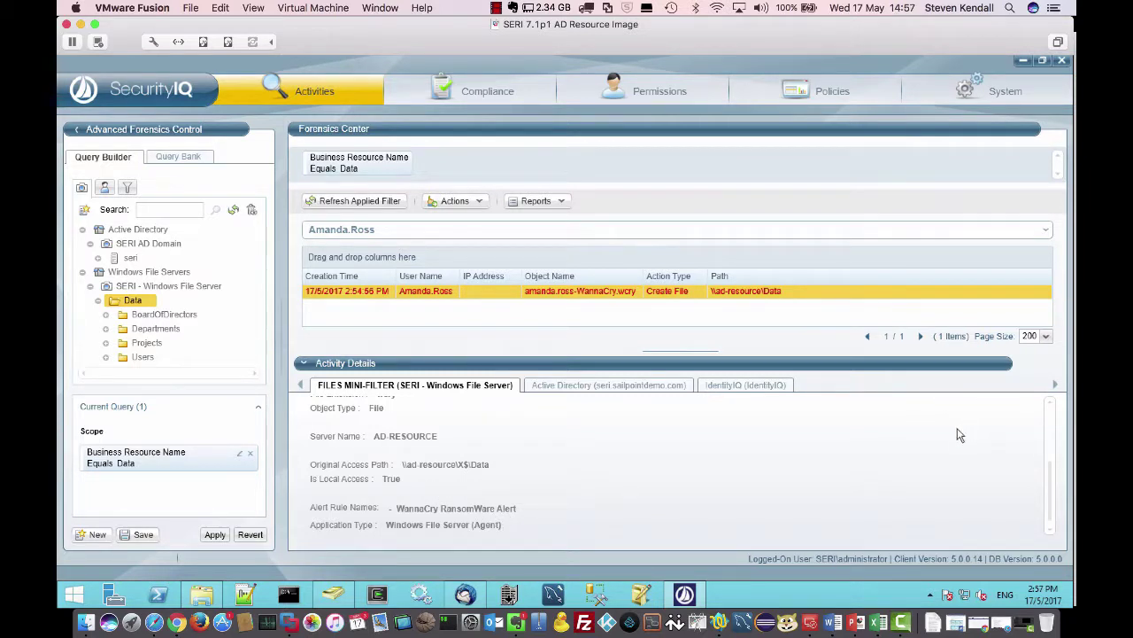
drag(1050, 478, 1050, 424)
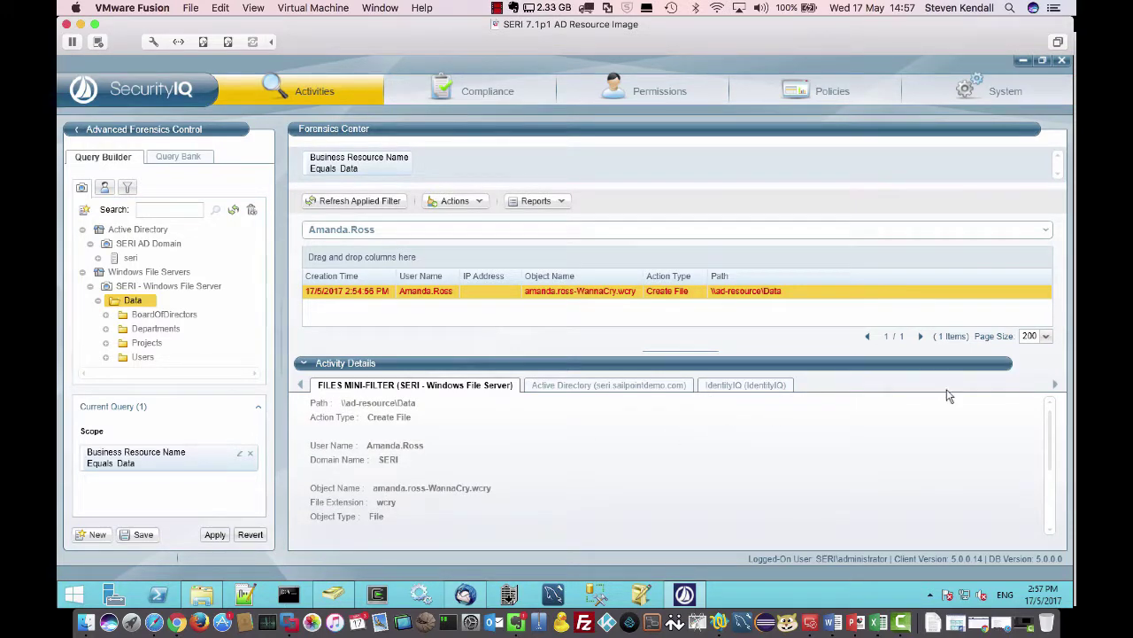
- Fetch new mail and read the 'Ransomware - WannaCry ALERT' email
click(1044, 61)
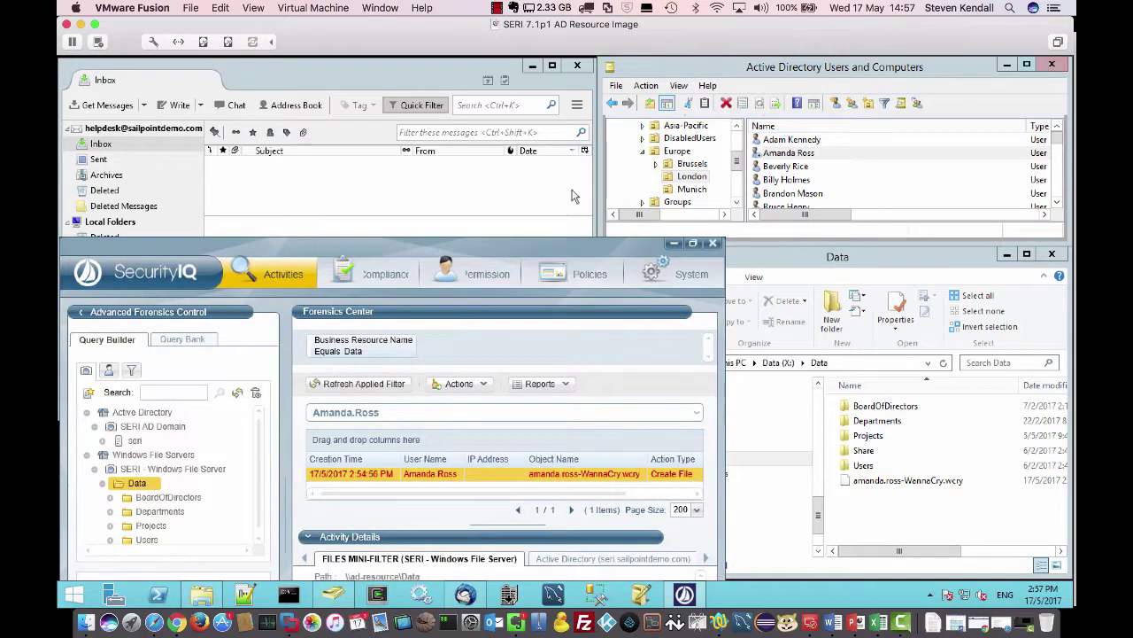
click(408, 76)
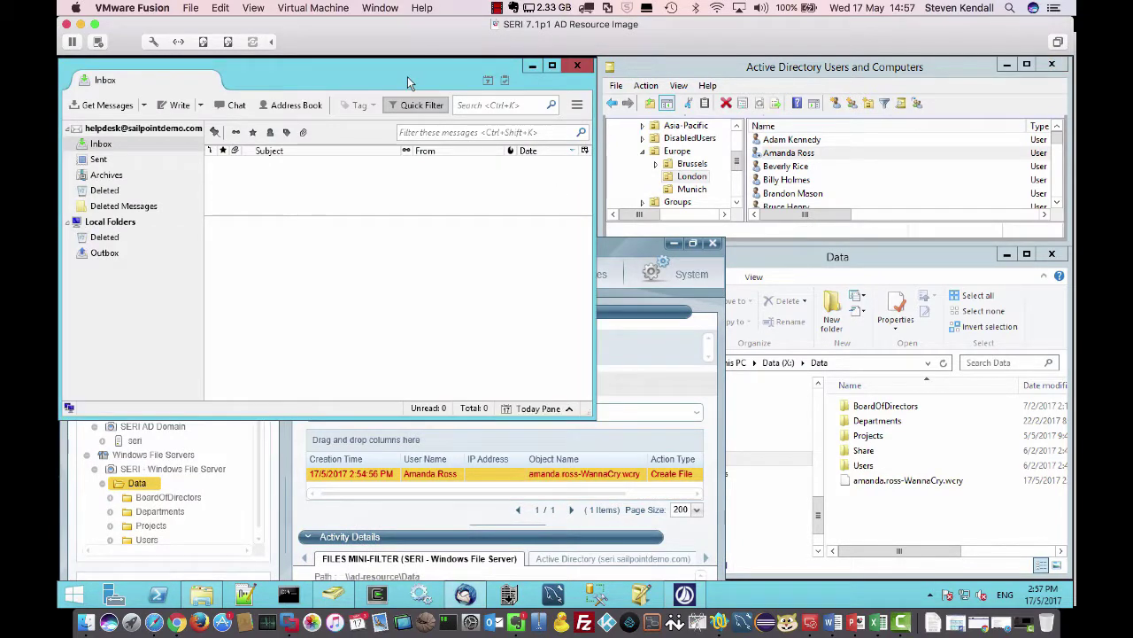
click(104, 108)
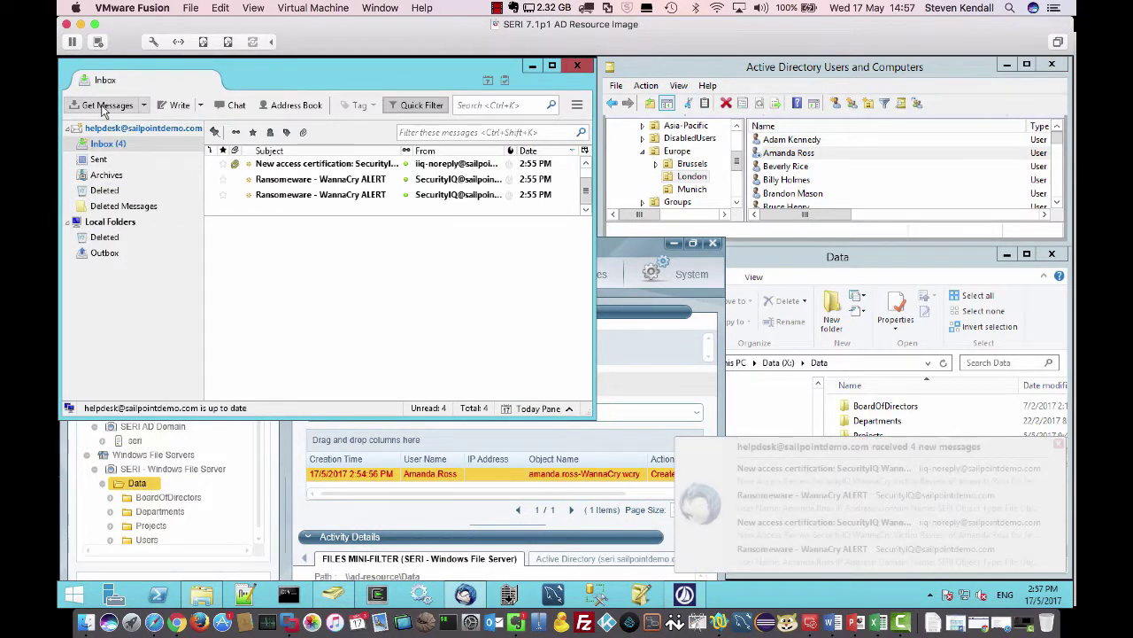
click(337, 180)
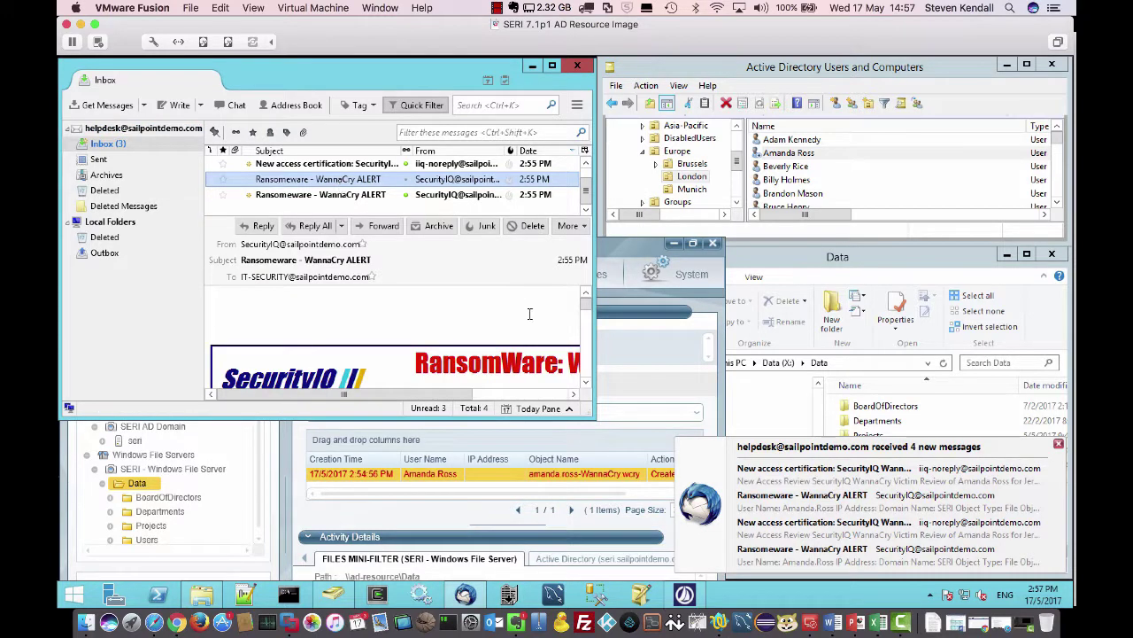
double_click(389, 180)
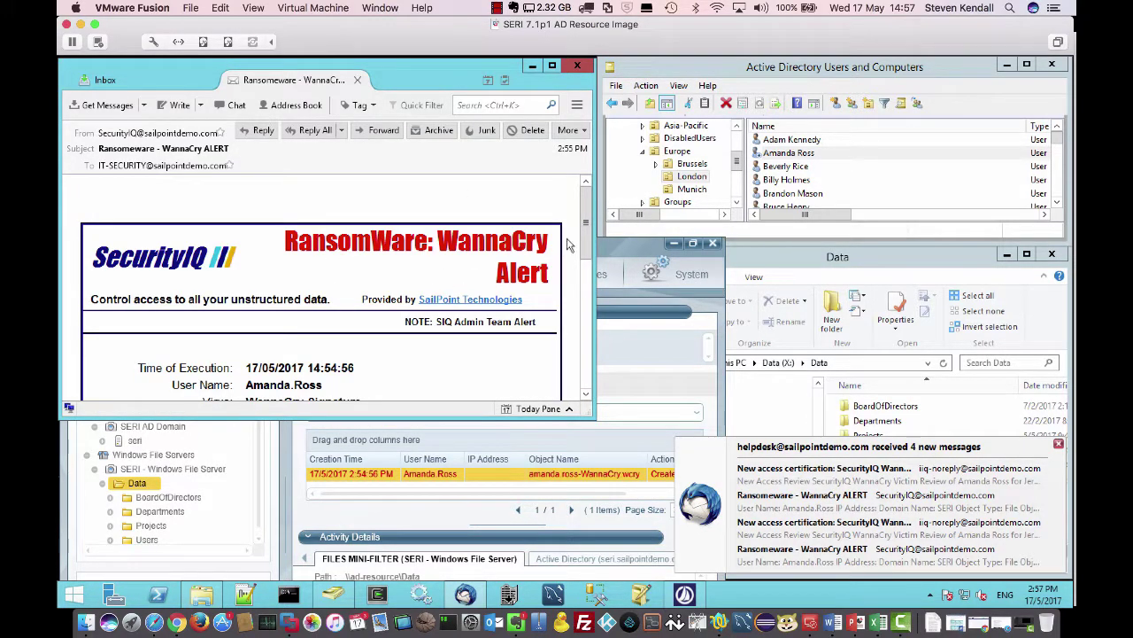
drag(588, 211, 582, 286)
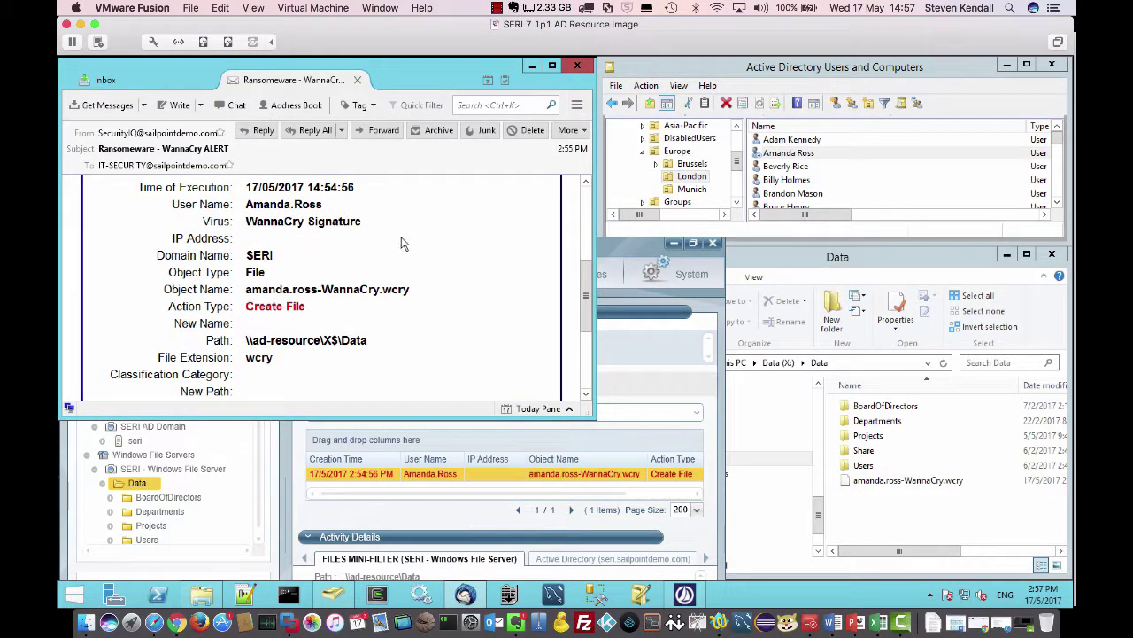
click(357, 81)
- Read the SecurityIQ WannaCry Victim Review access certification email
click(345, 165)
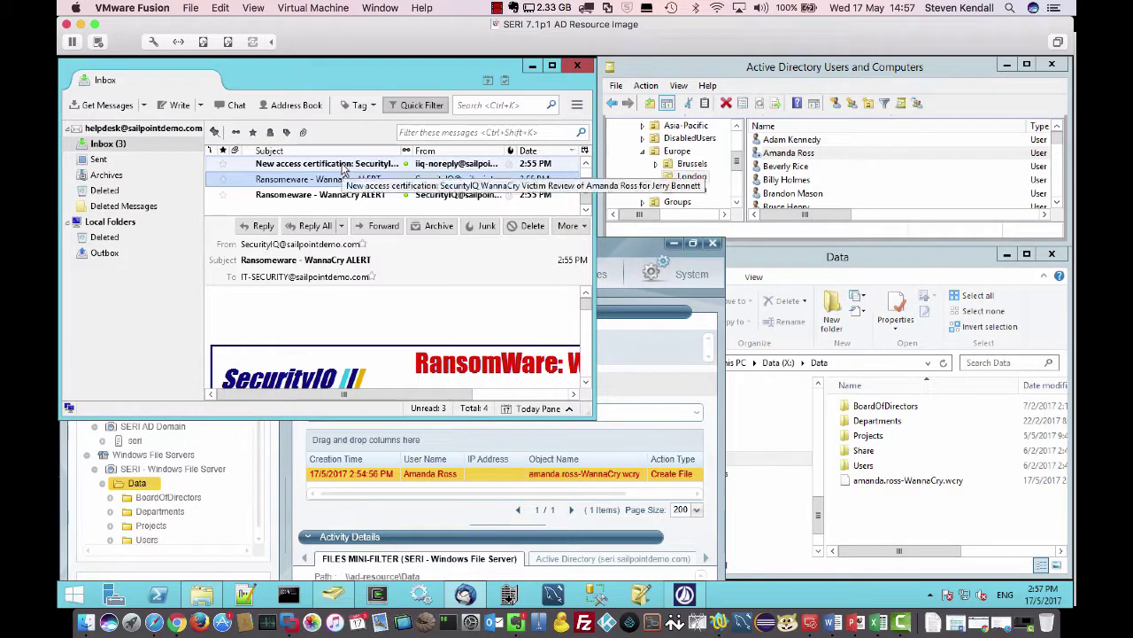
double_click(345, 165)
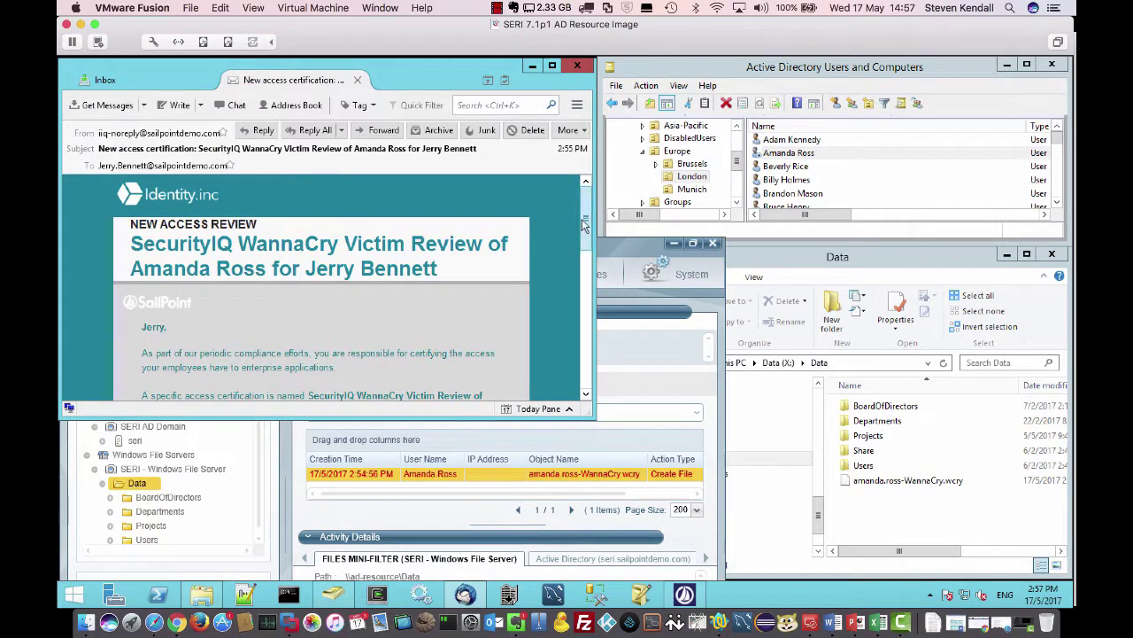
click(126, 169)
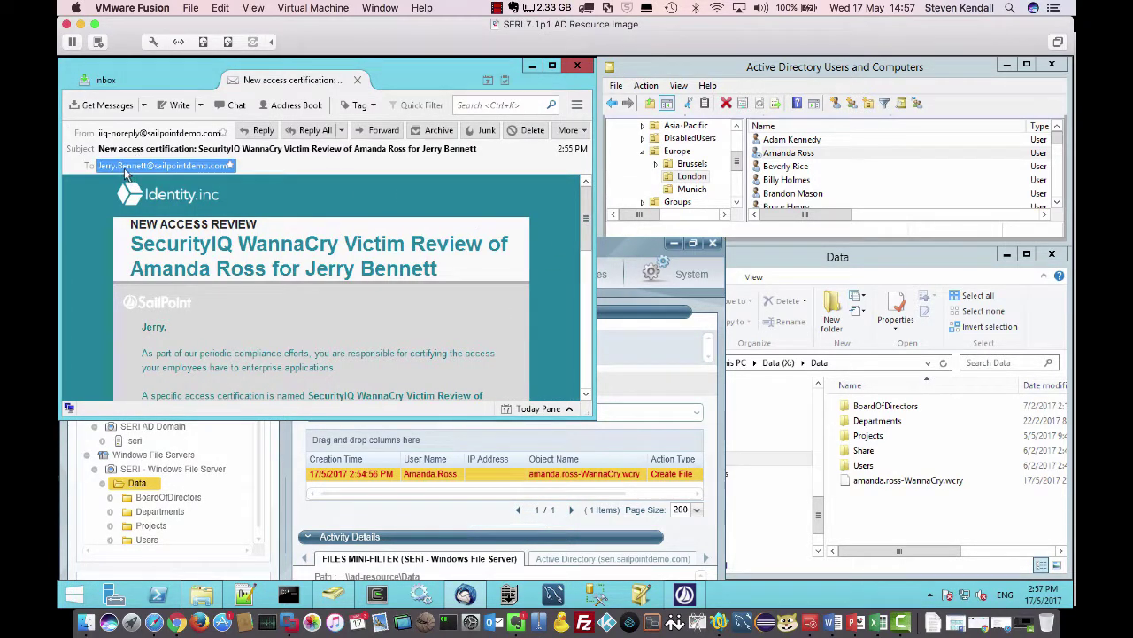
click(376, 241)
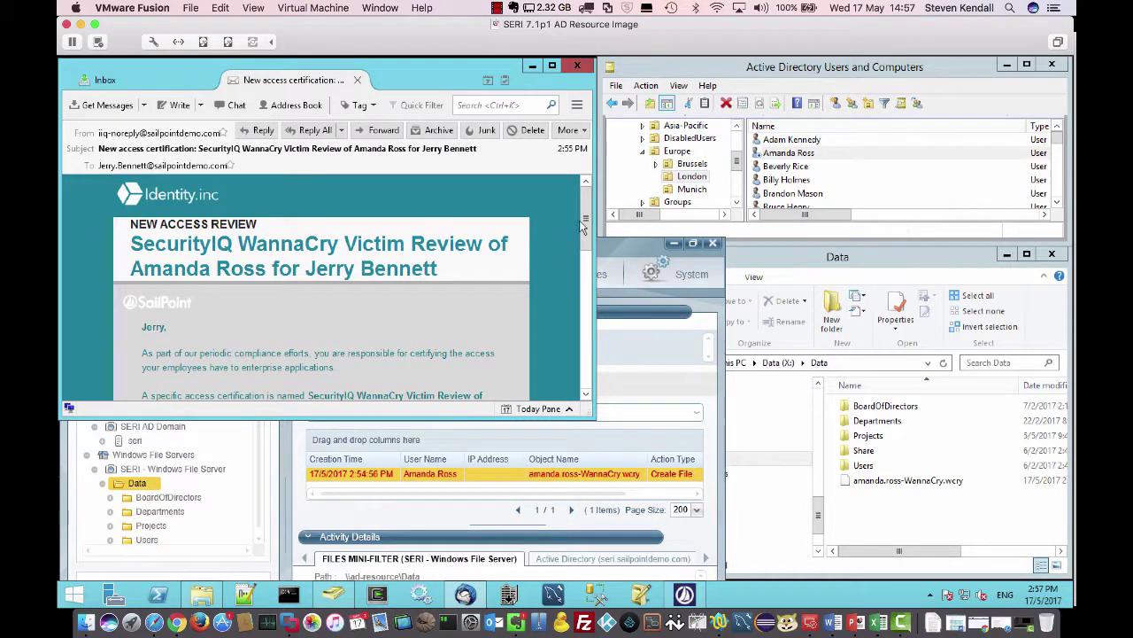
scroll(582, 226, down, 1)
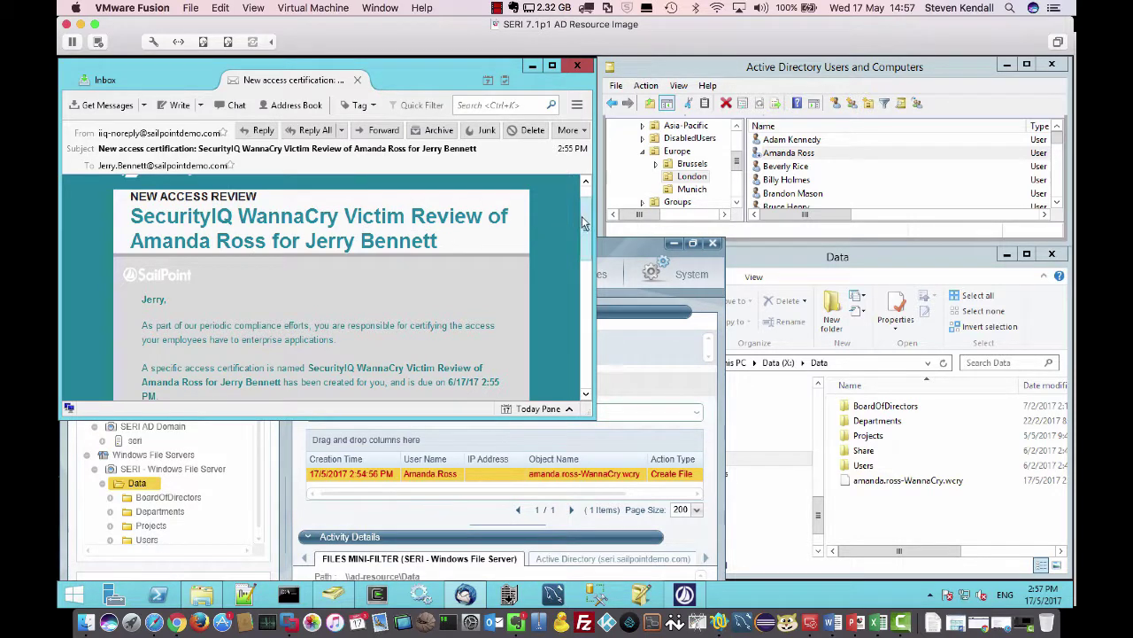
drag(582, 225, 598, 147)
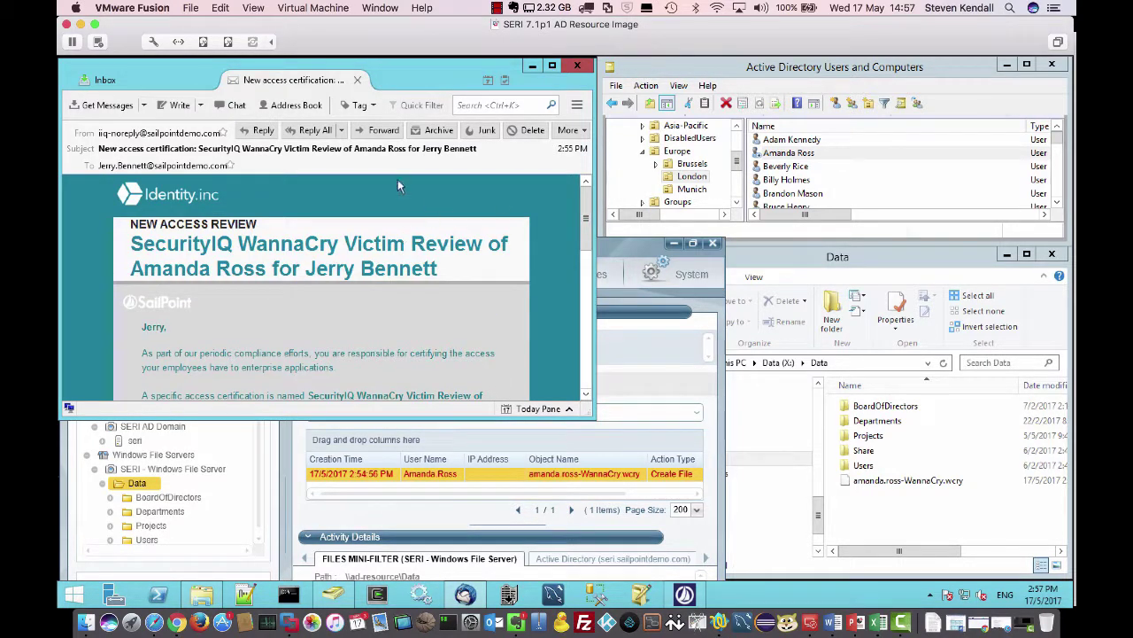
click(357, 80)
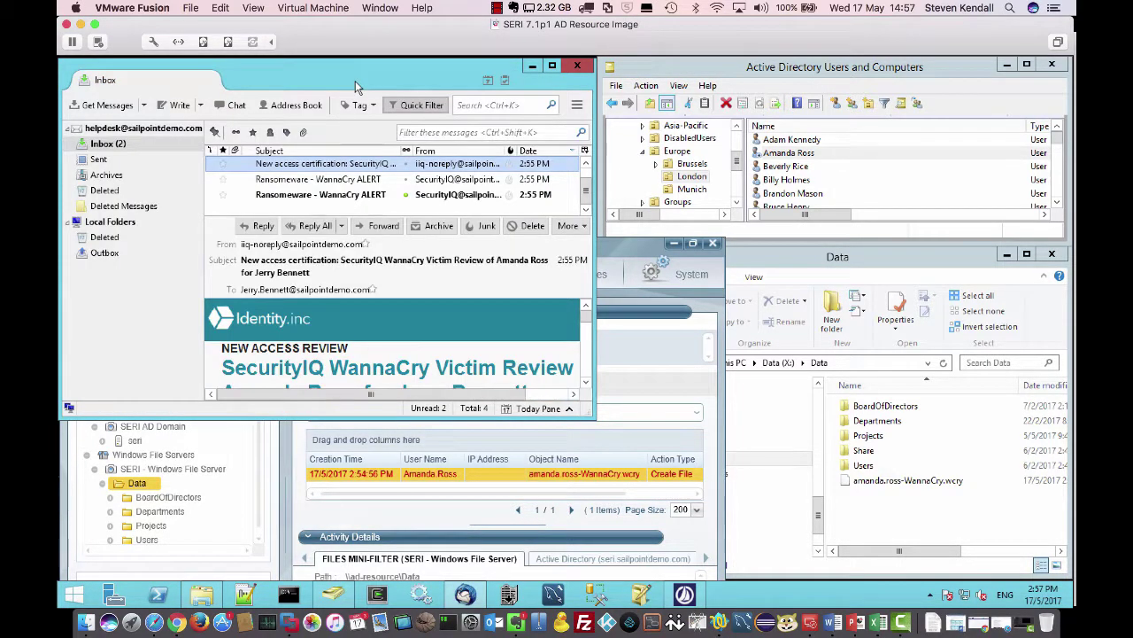
- Go to IdentityIQ's Identity Warehouse, where the infected user is flagged inactive among 260 identities
click(177, 623)
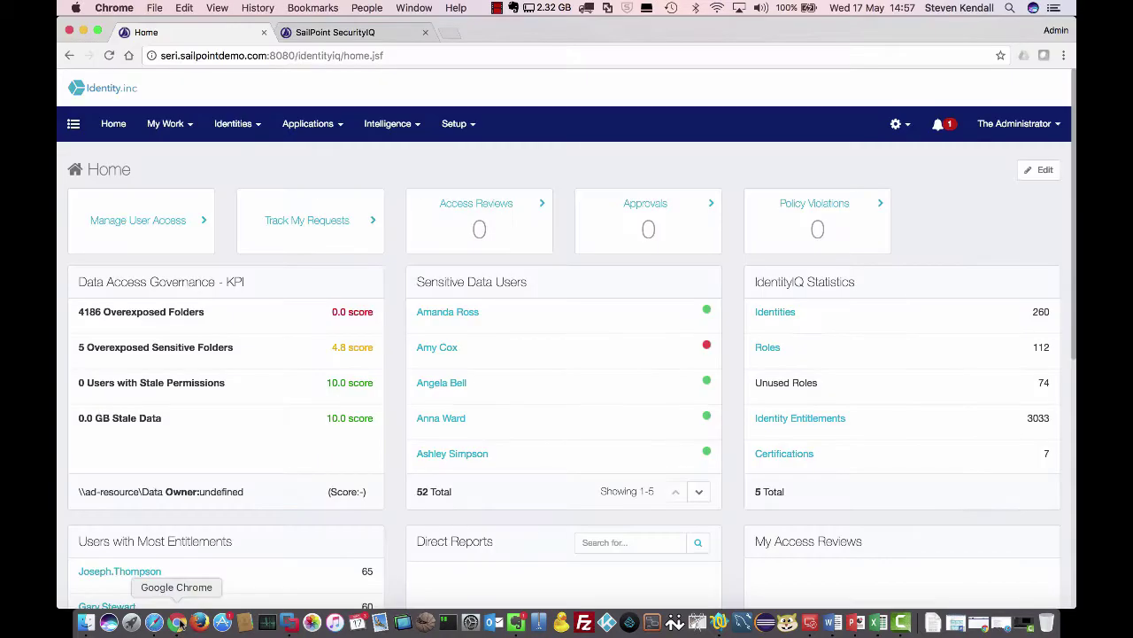
click(245, 131)
click(236, 159)
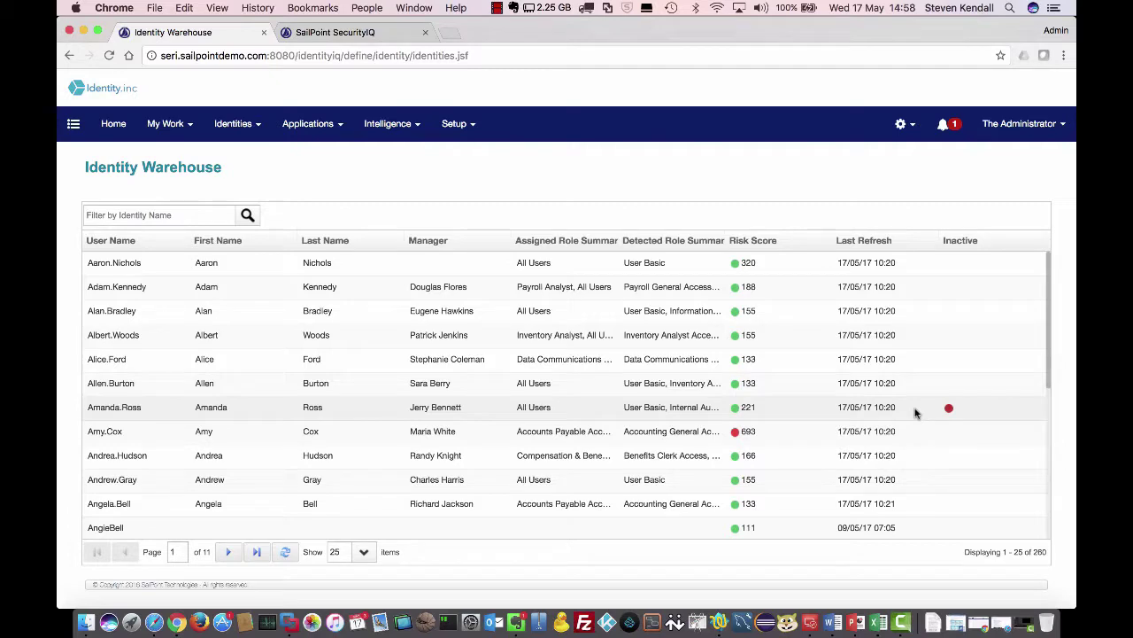
click(460, 124)
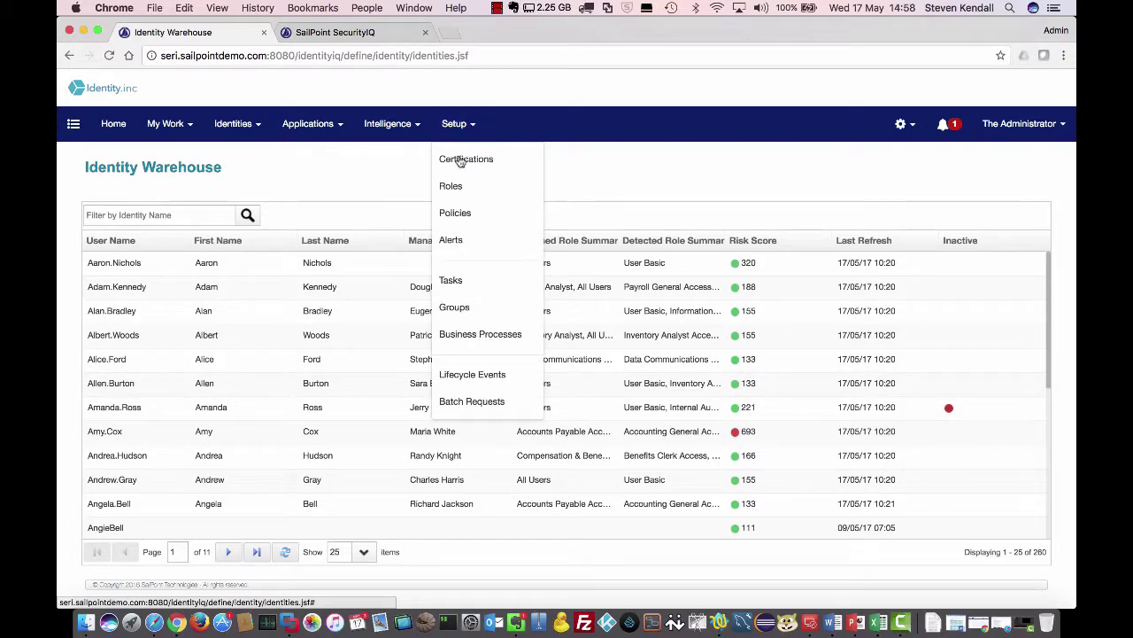
- Open the latest SecurityIQ - WannaCry Victim Review certification, showing 0 of 13 items complete
click(461, 160)
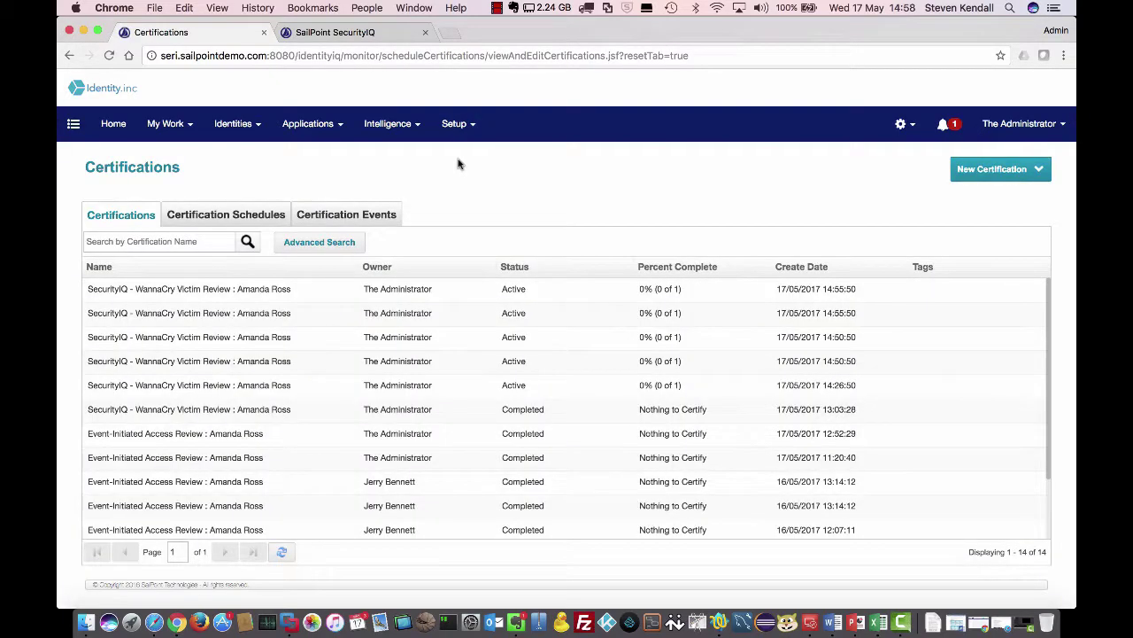
click(212, 292)
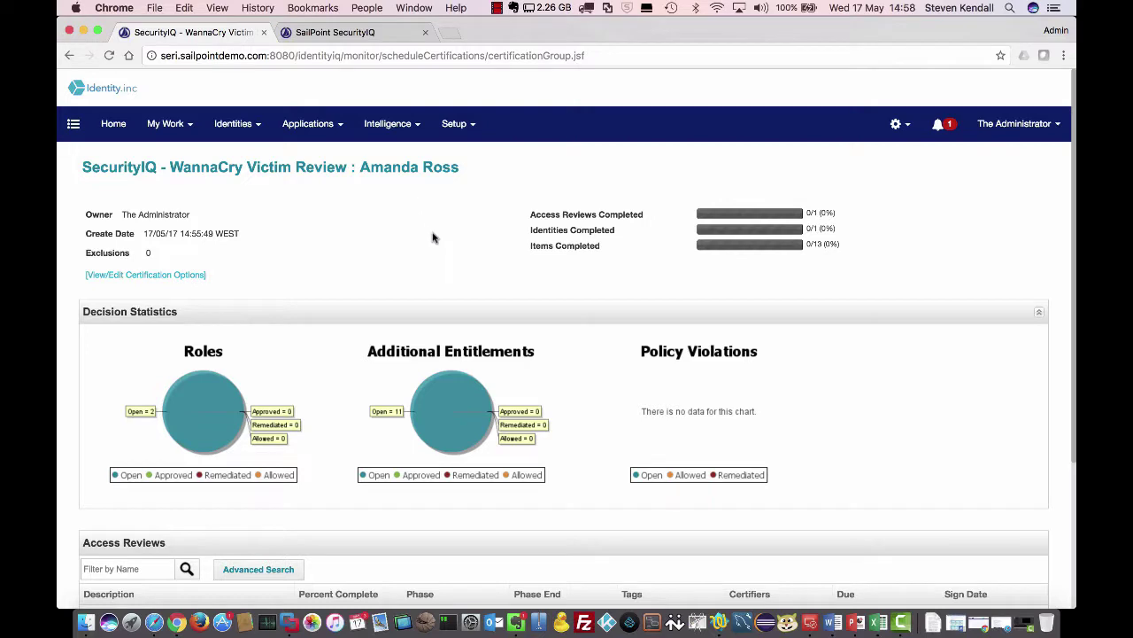
scroll(433, 237, down, 2)
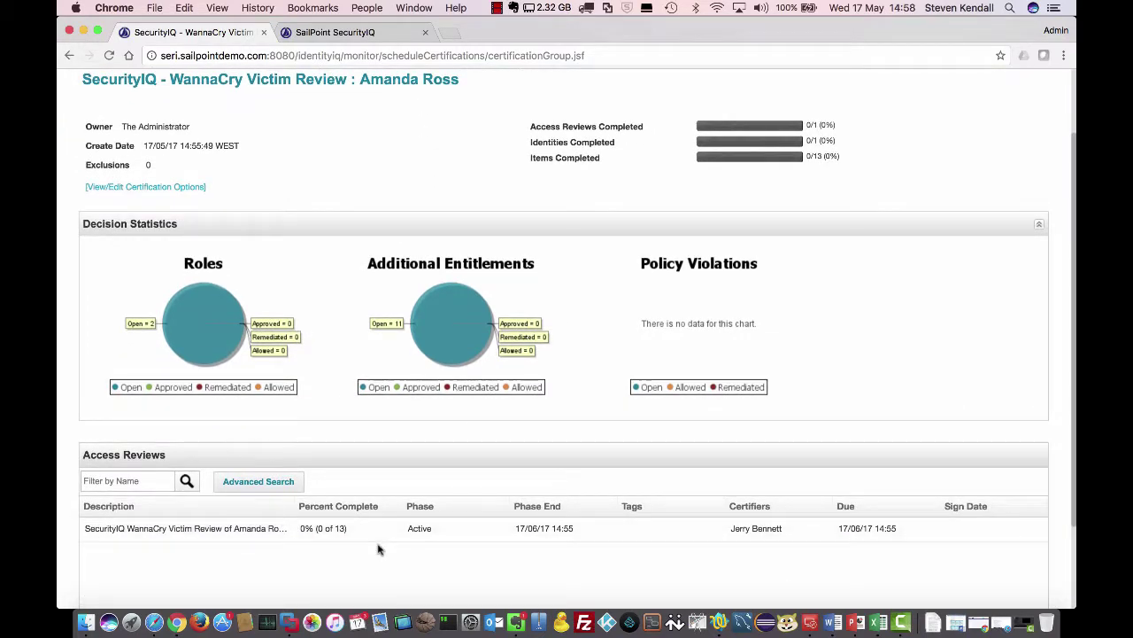
scroll(519, 530, up, 2)
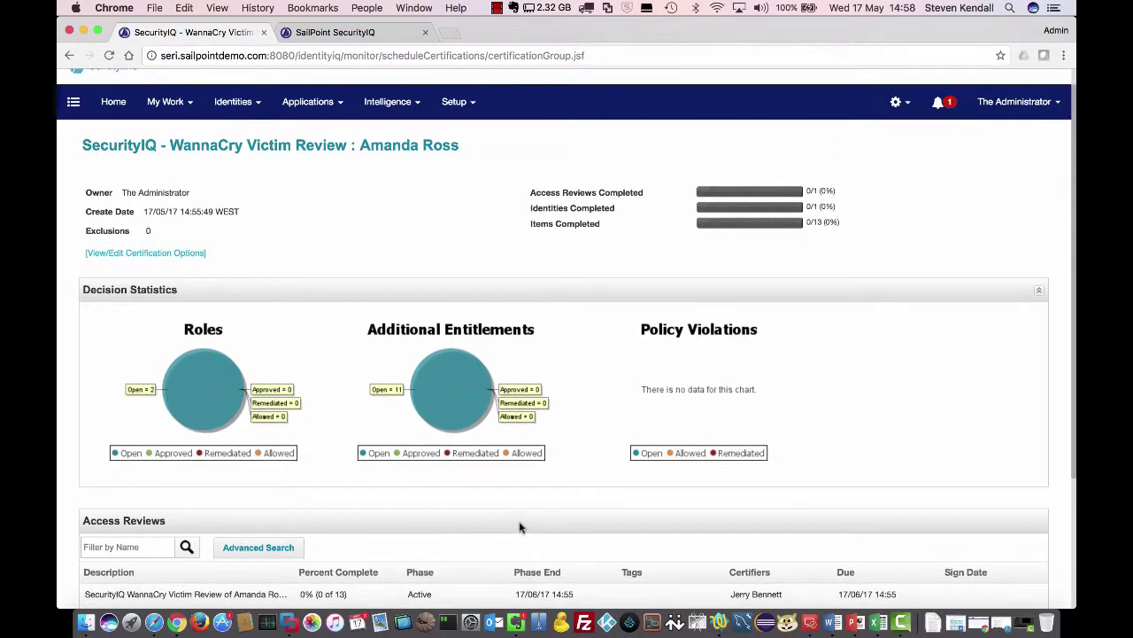
- Search Advanced Analytics for SIQ-WannaCry-Victim-Cert audit events and view the 13:03 event's details
click(388, 105)
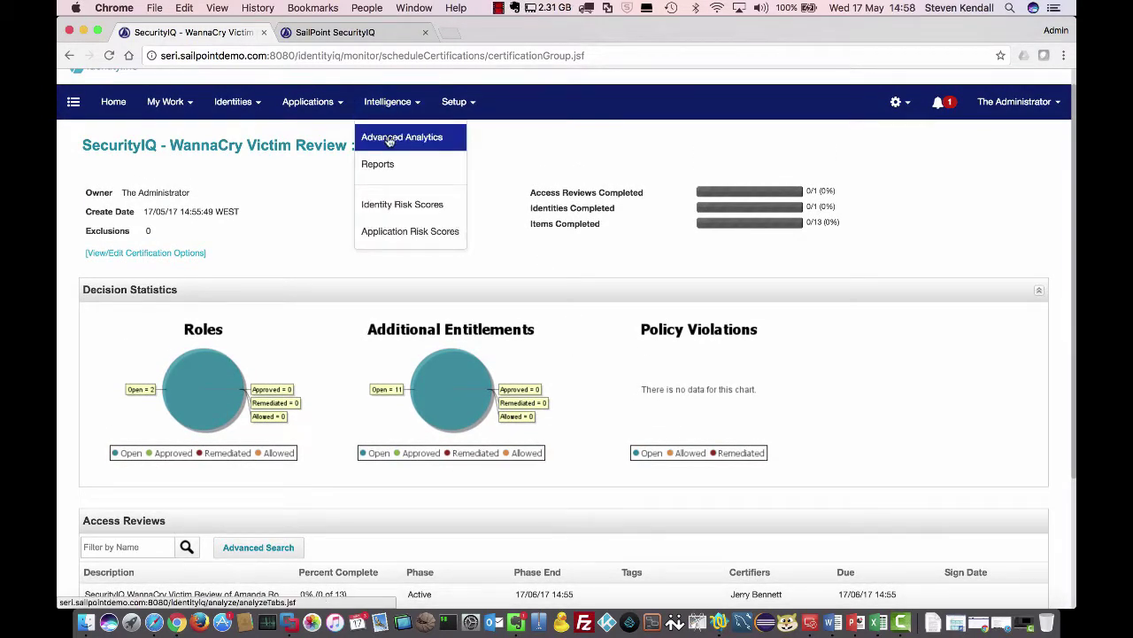
click(389, 140)
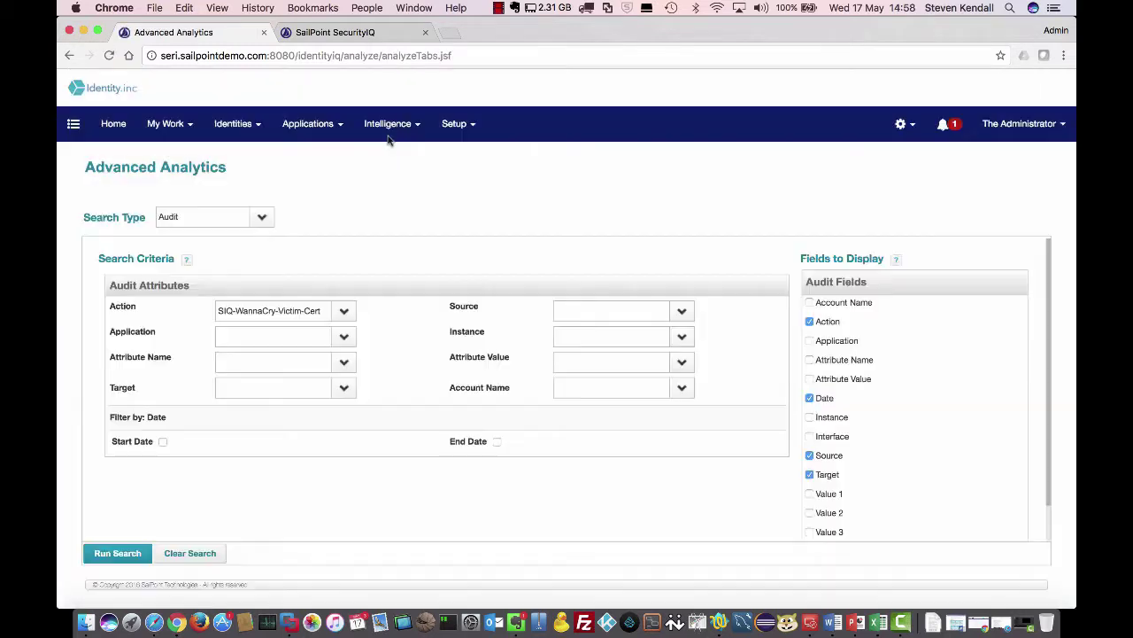
click(347, 312)
click(347, 311)
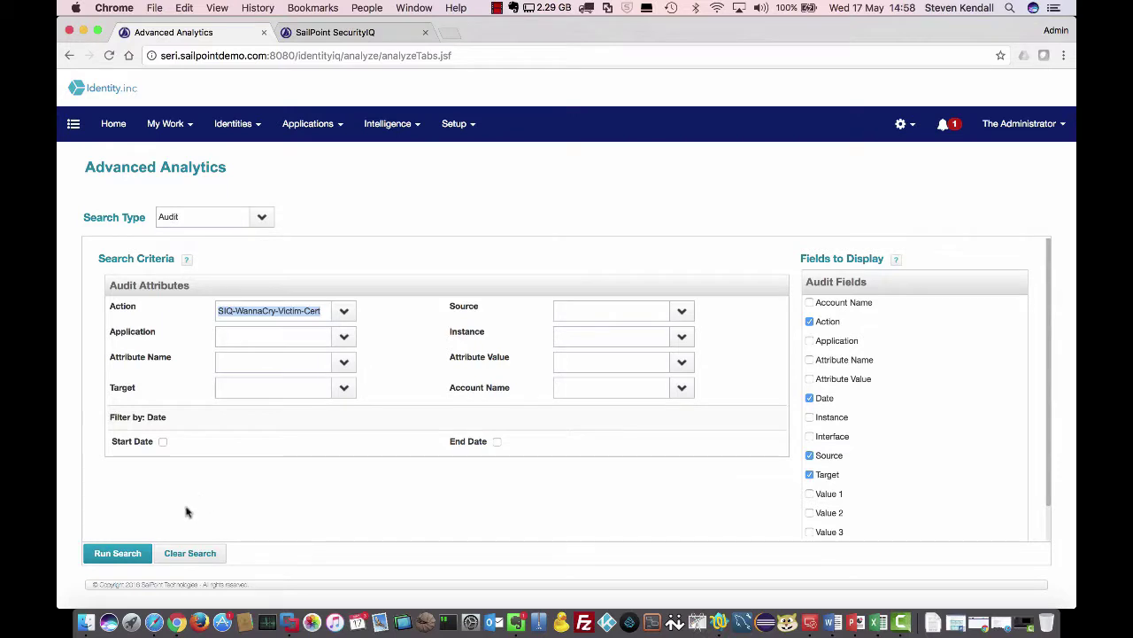
click(122, 552)
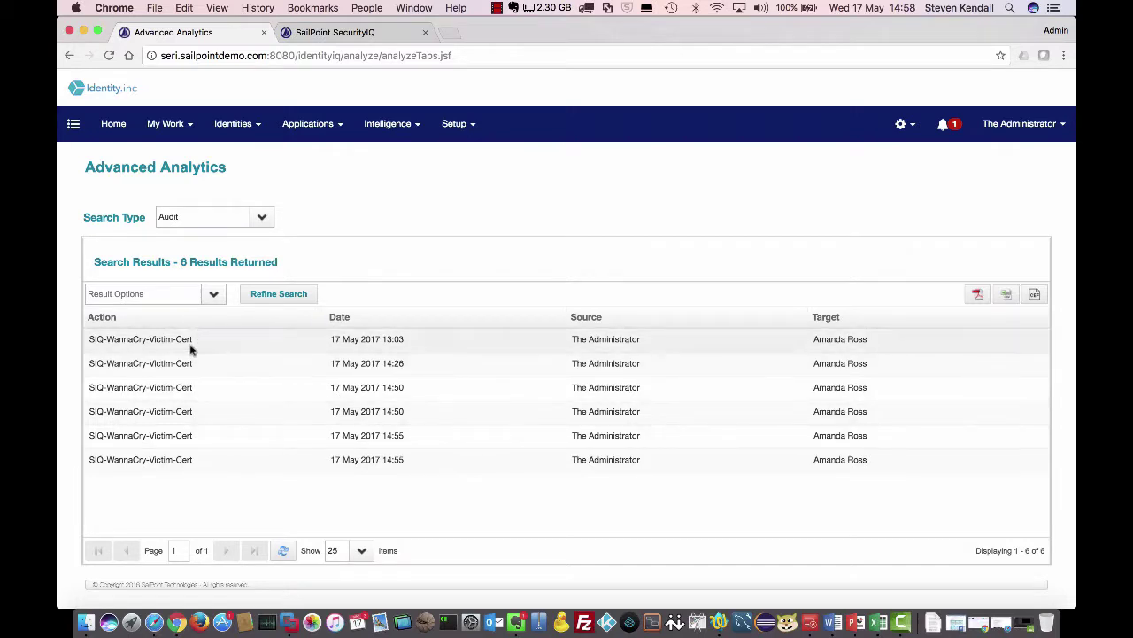
click(190, 340)
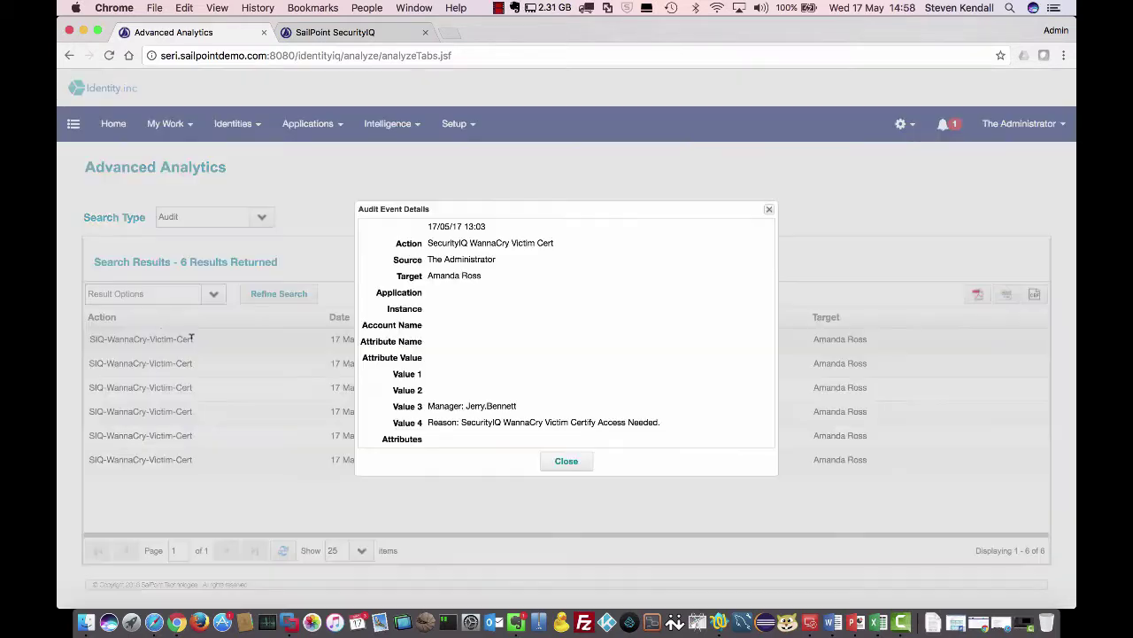
click(567, 460)
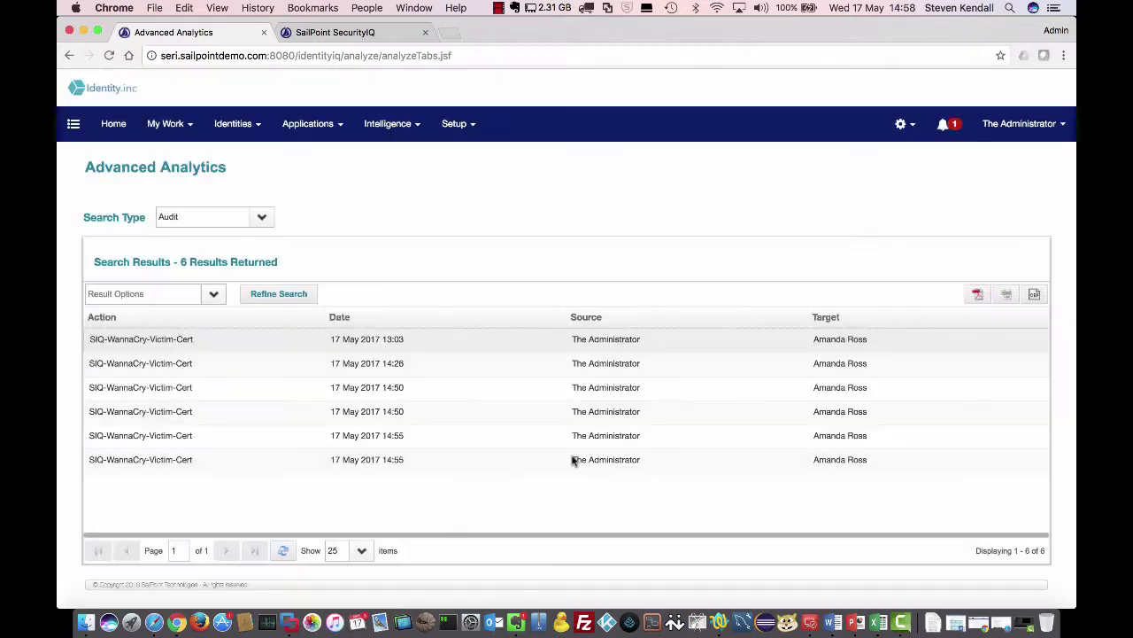
- Show the Access Policy's WannaCry RansomWare Alert rule with its 5 extensions, then select SERI - Windows File Server
click(290, 622)
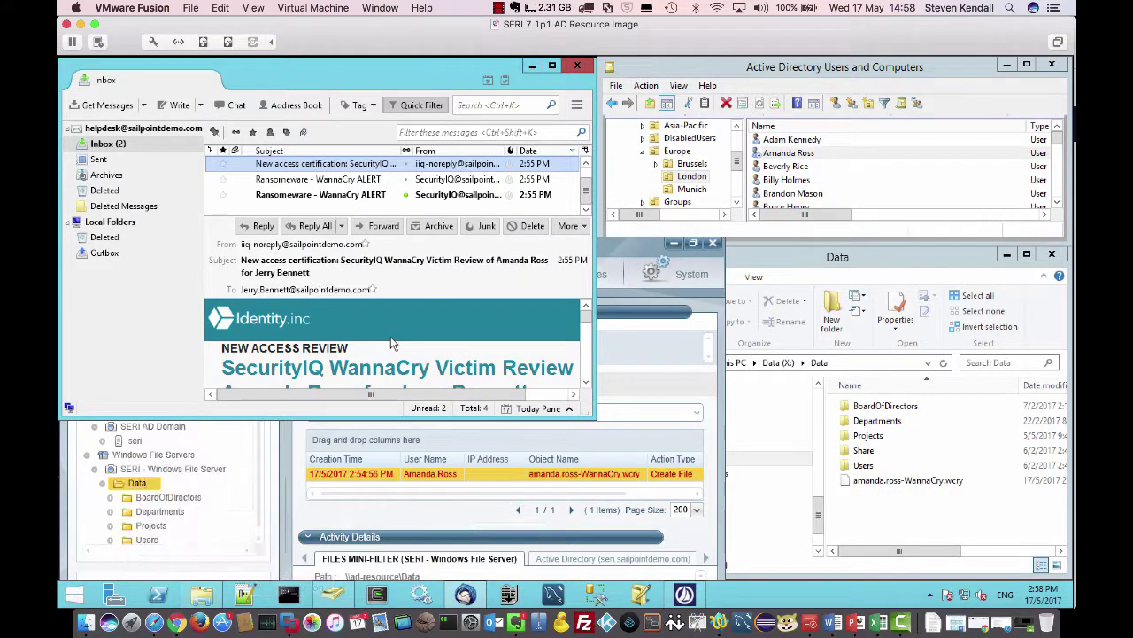
click(693, 244)
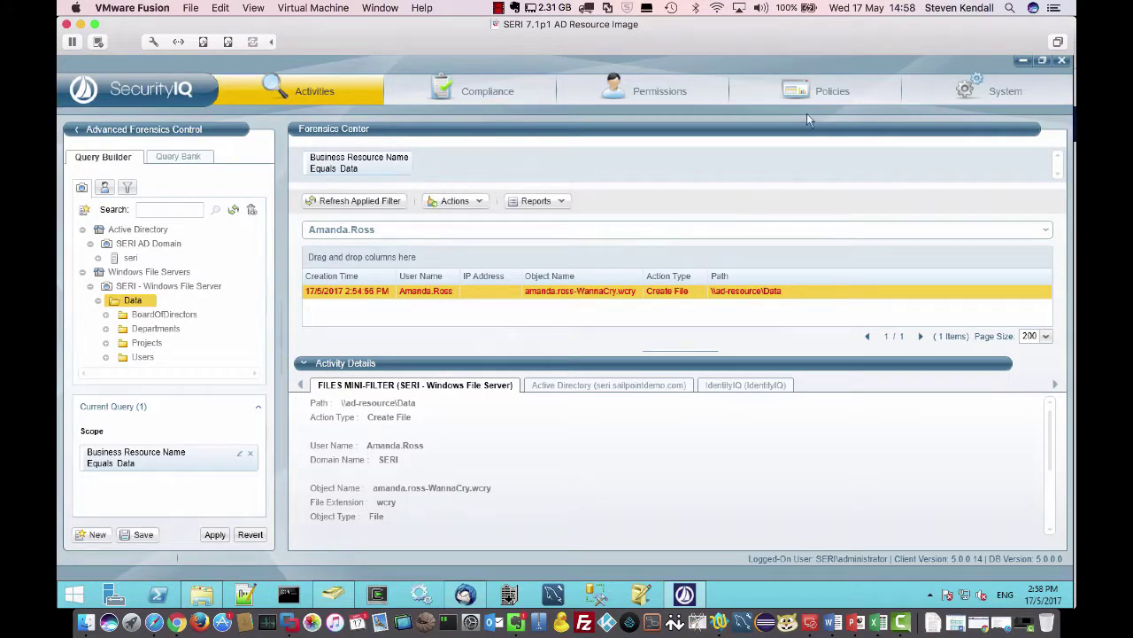
click(837, 91)
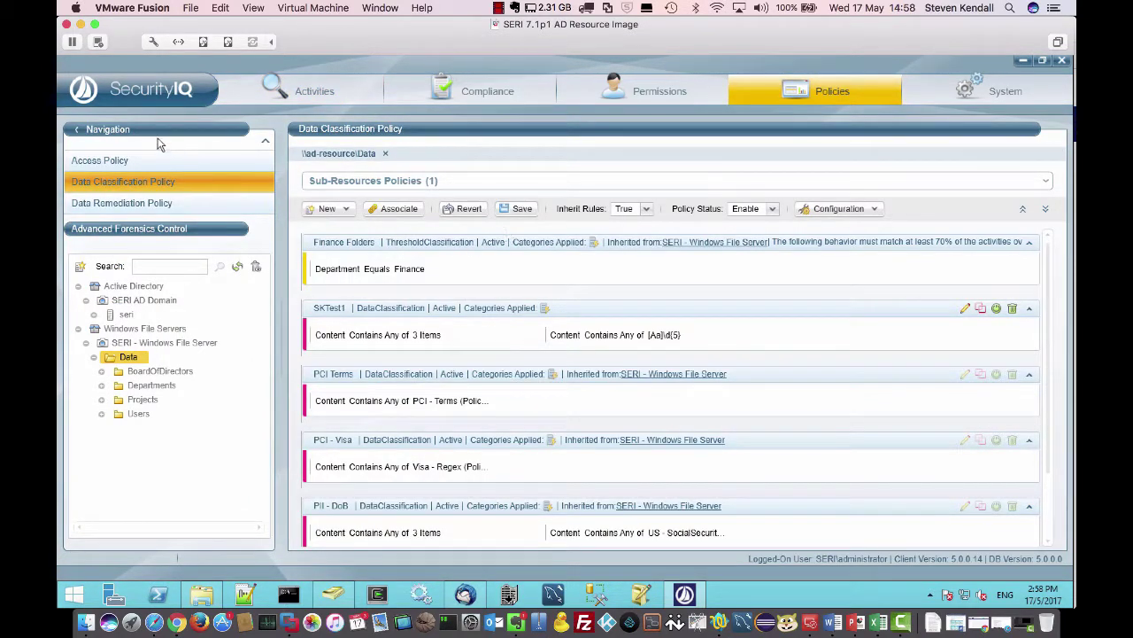
click(129, 162)
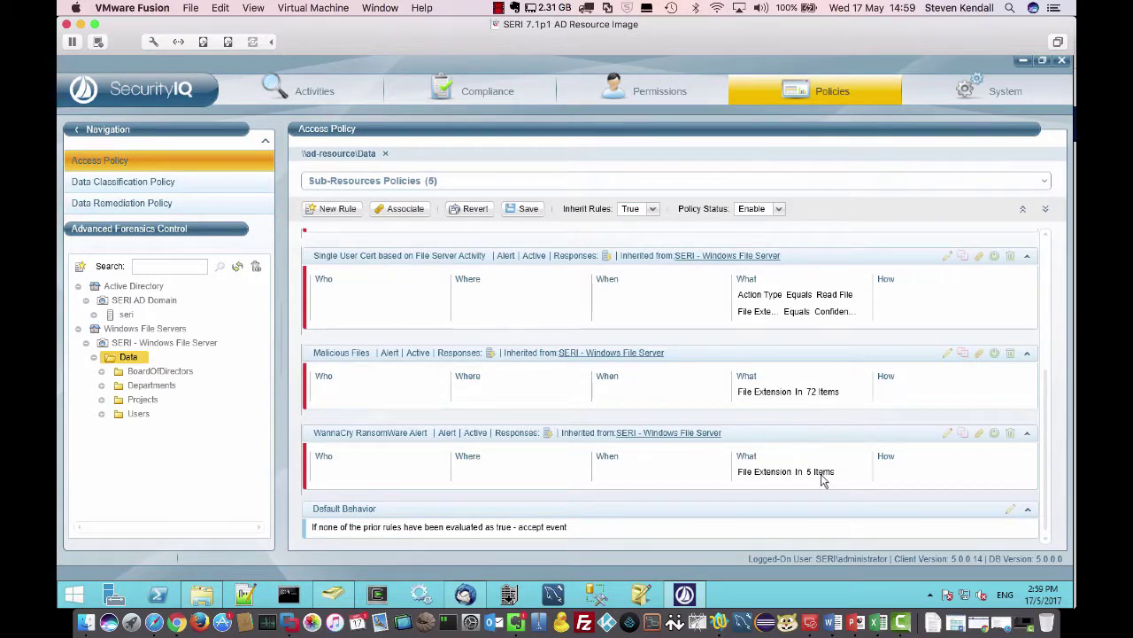
mouse_move(817, 478)
mouse_move(815, 401)
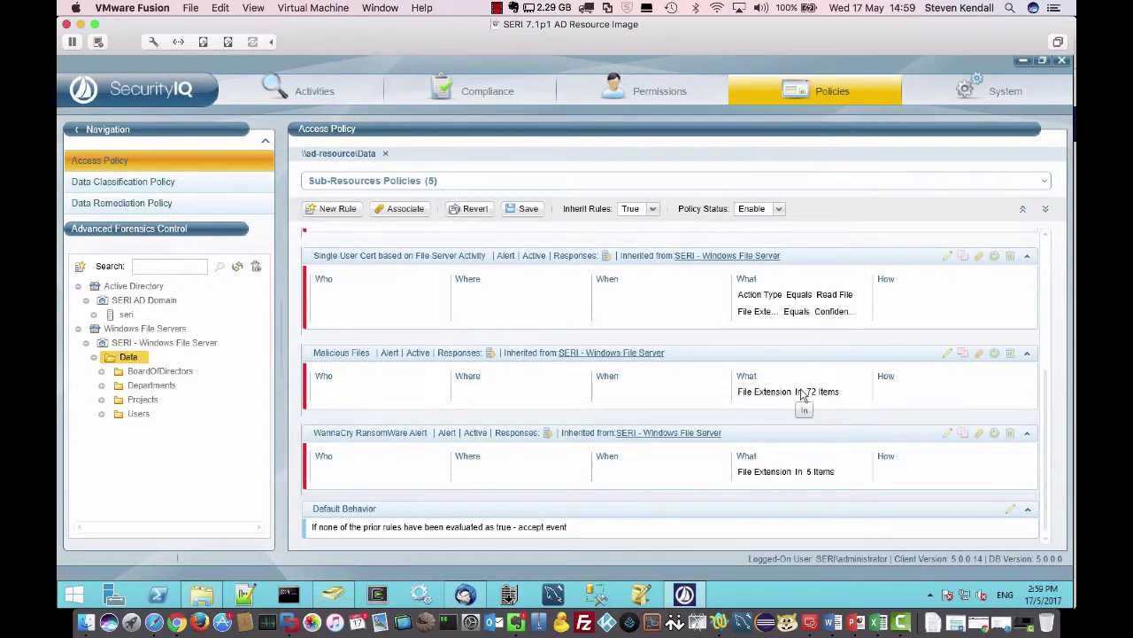
click(952, 435)
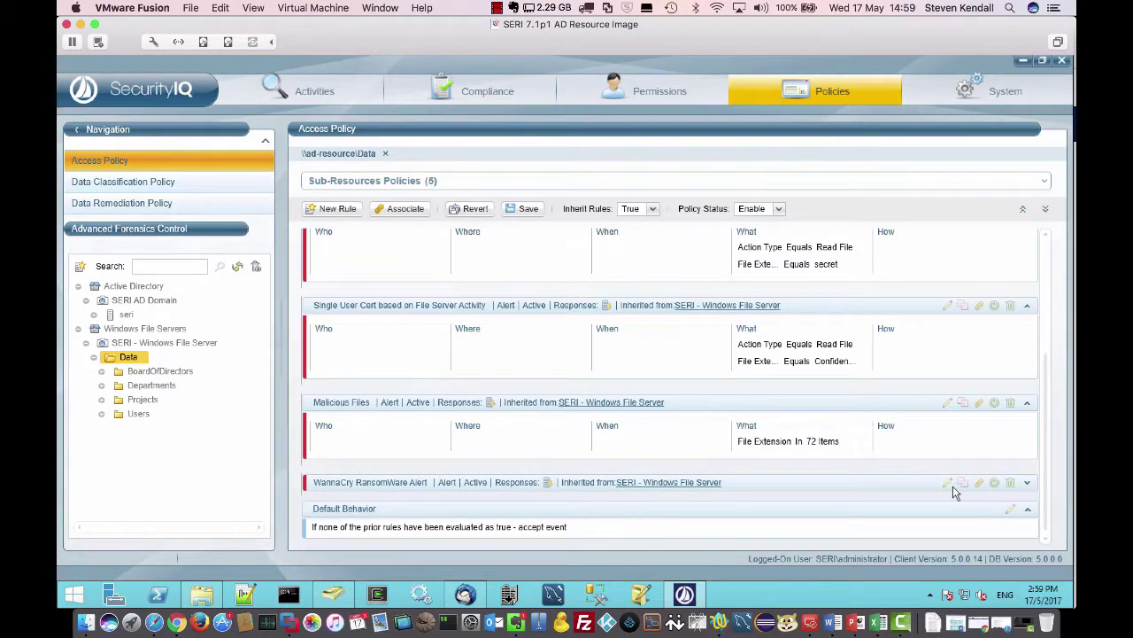
click(189, 344)
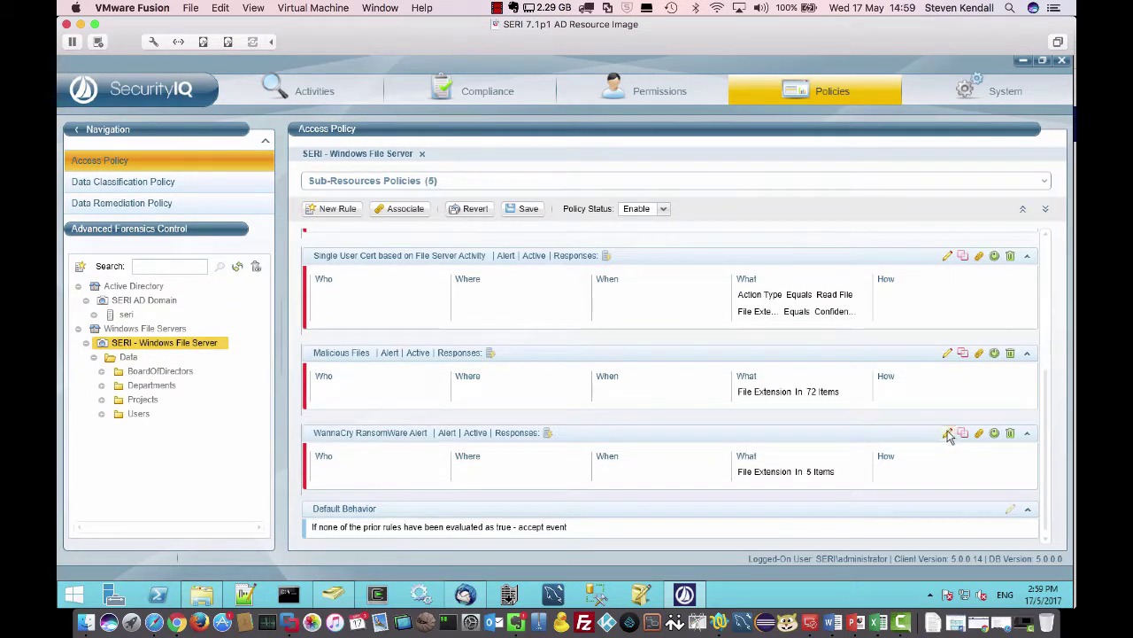
- Re-save the WannaCry rule's File Extension requirement and finish with the WannaCrypt response selected
click(947, 433)
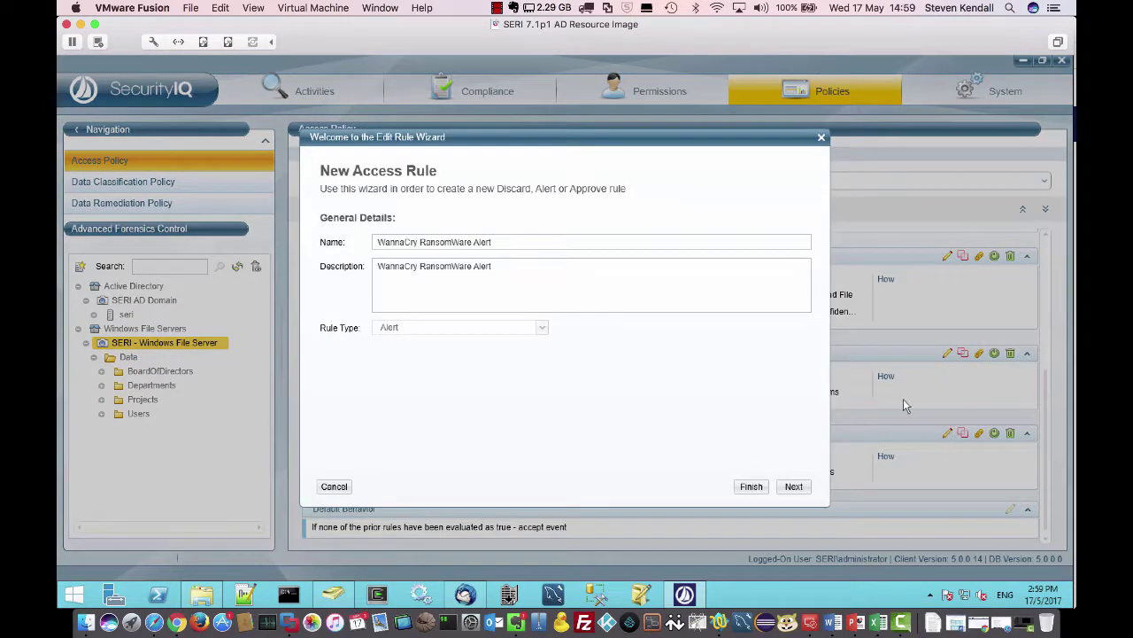
click(793, 486)
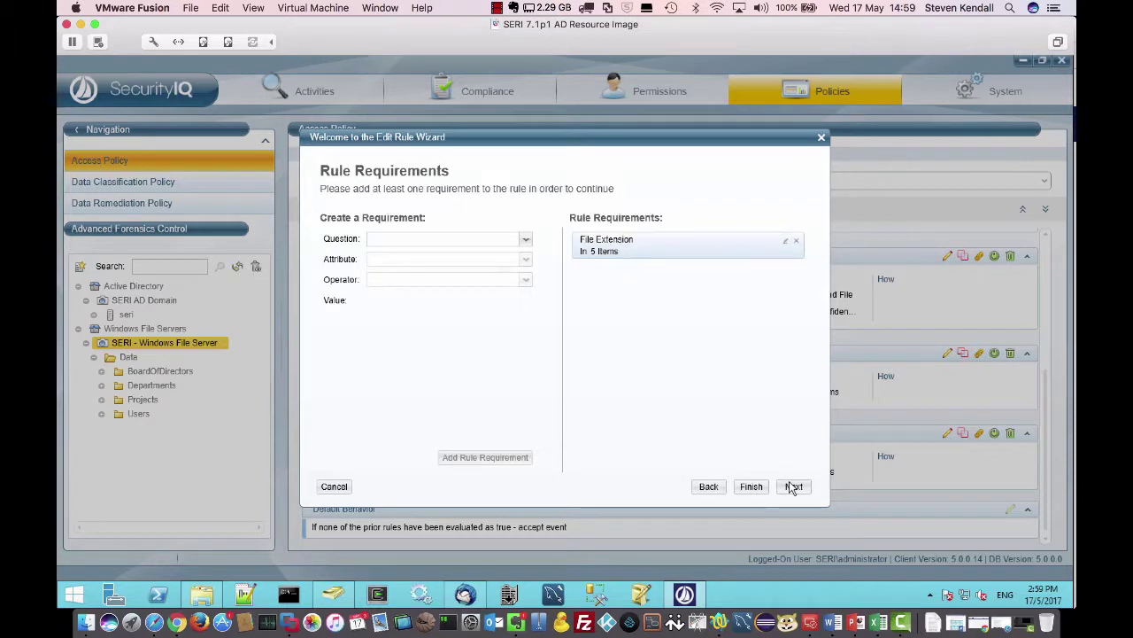
click(787, 244)
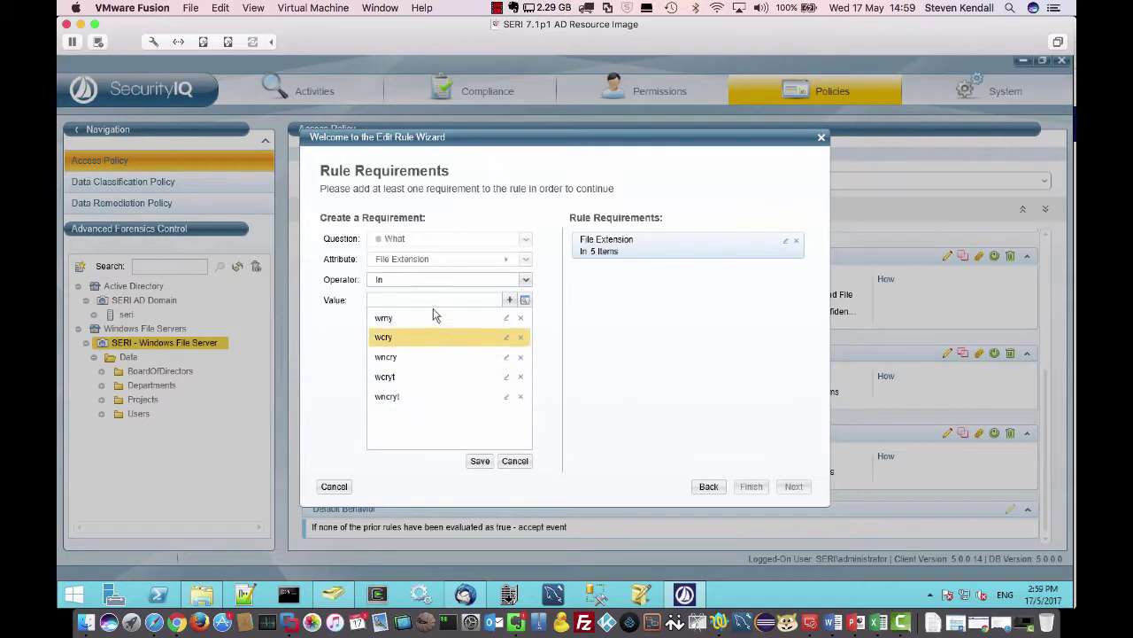
click(486, 462)
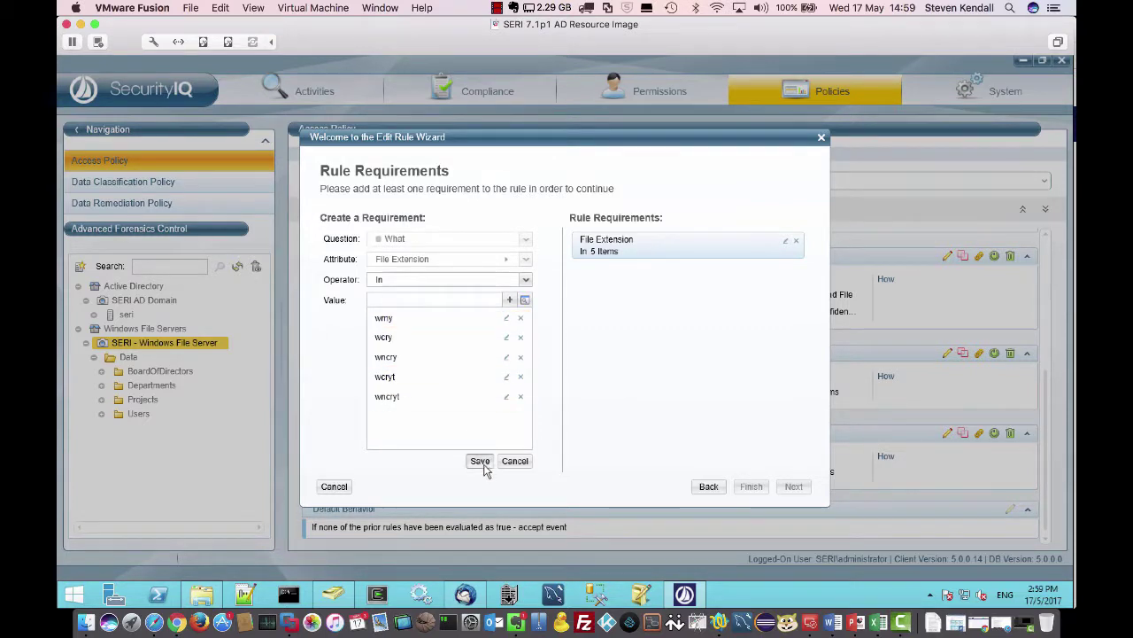
click(794, 486)
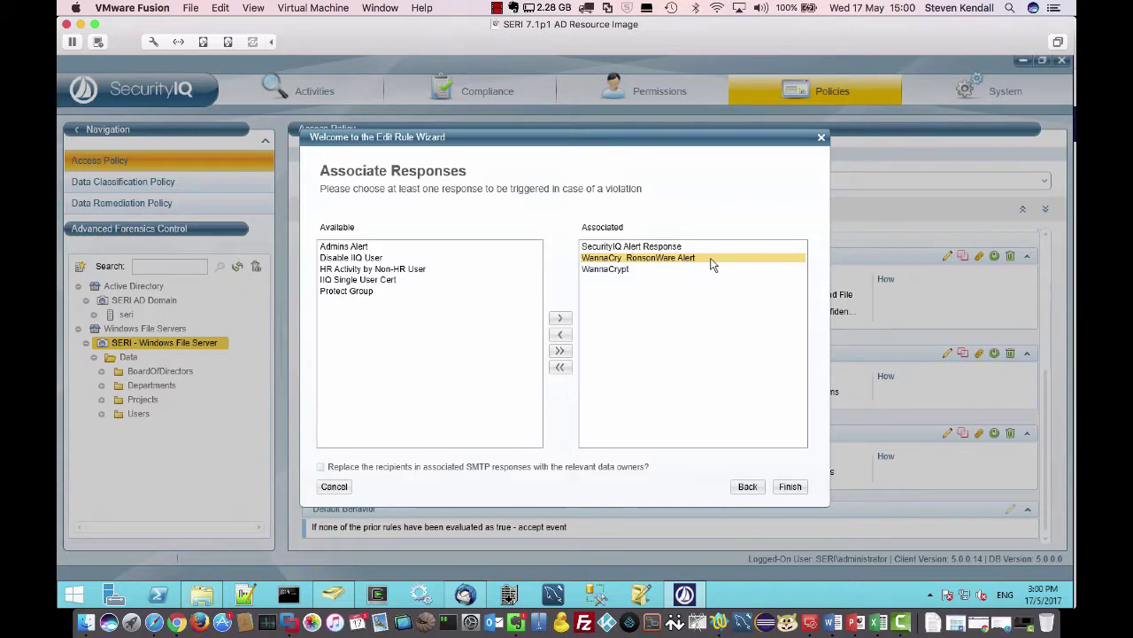
click(646, 275)
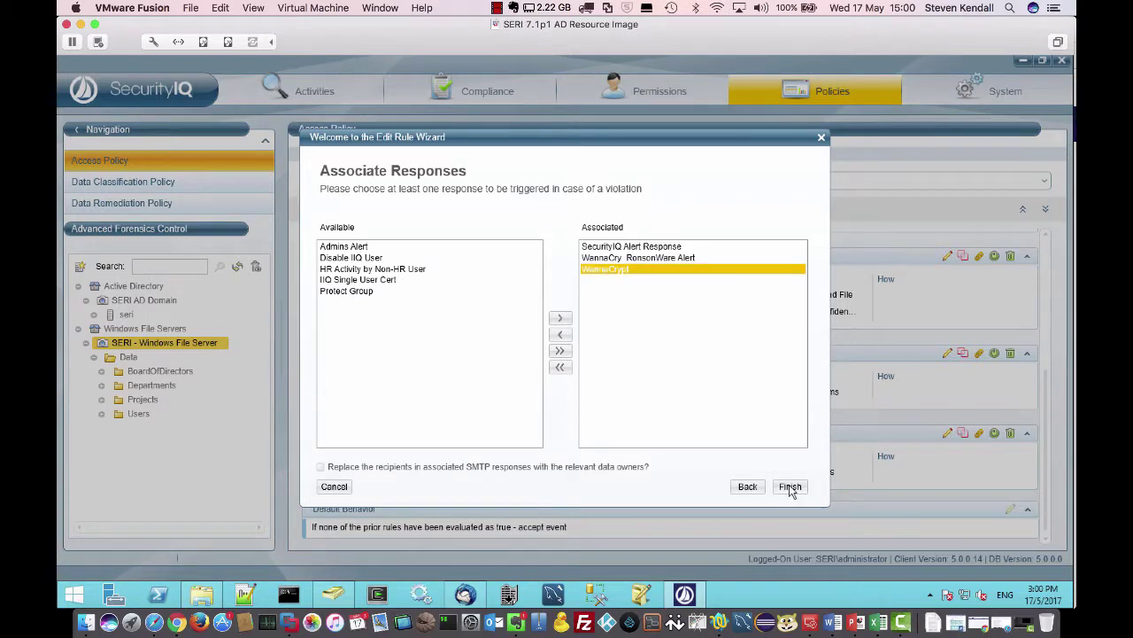
click(789, 487)
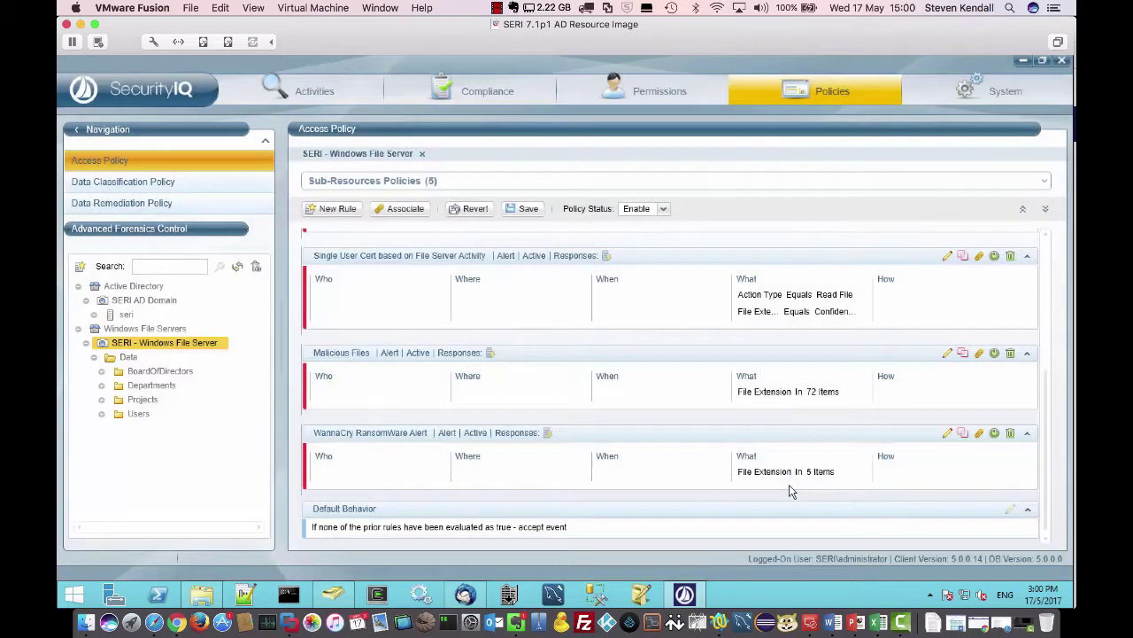
- Save the pending policy changes and return to the Forensics Center's single Create File event for the .wcry file on \\ad-resource\Data
click(304, 86)
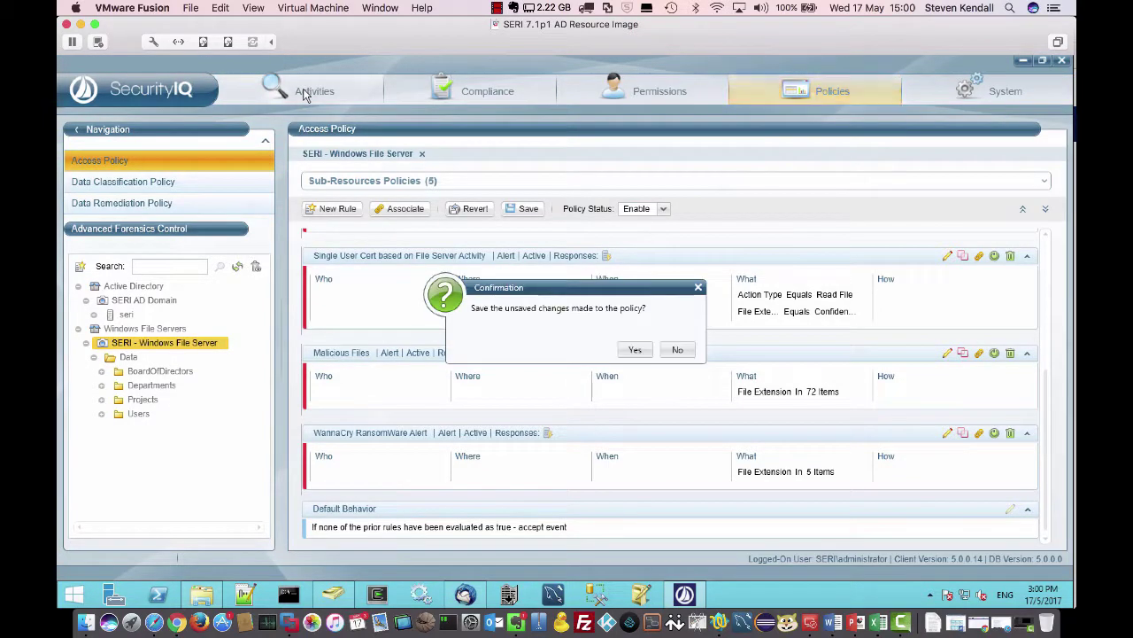
click(636, 349)
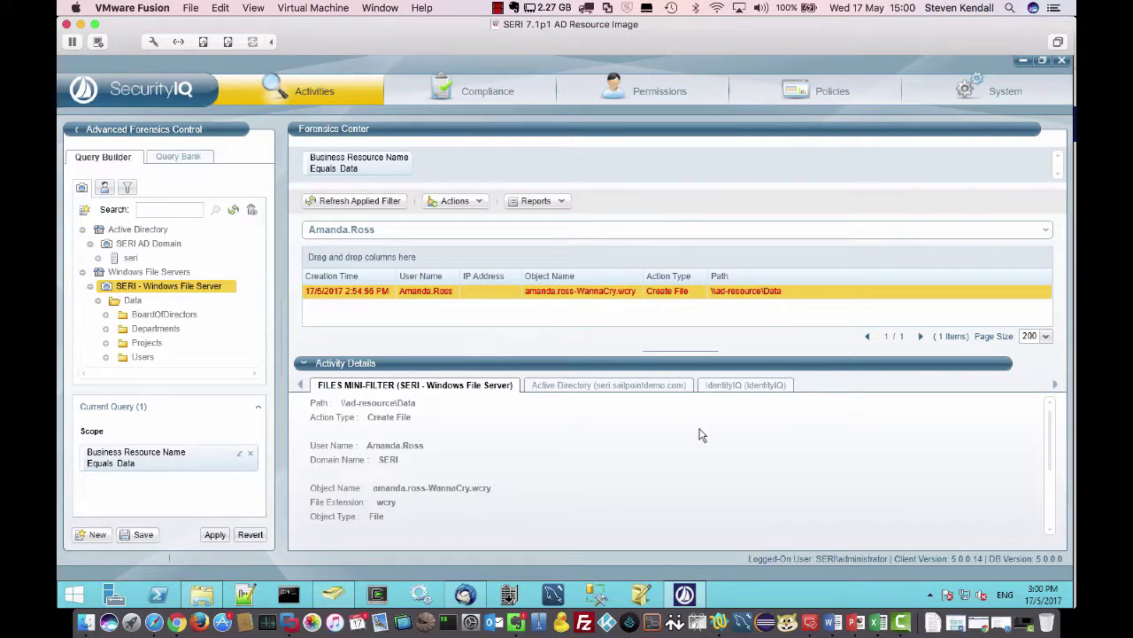
click(304, 364)
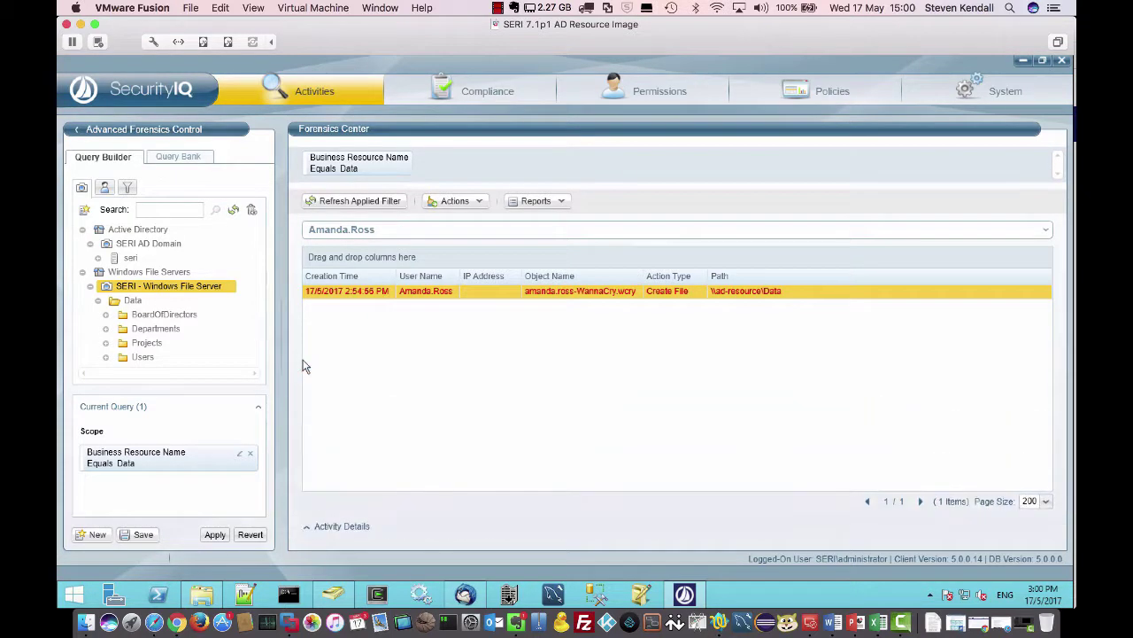